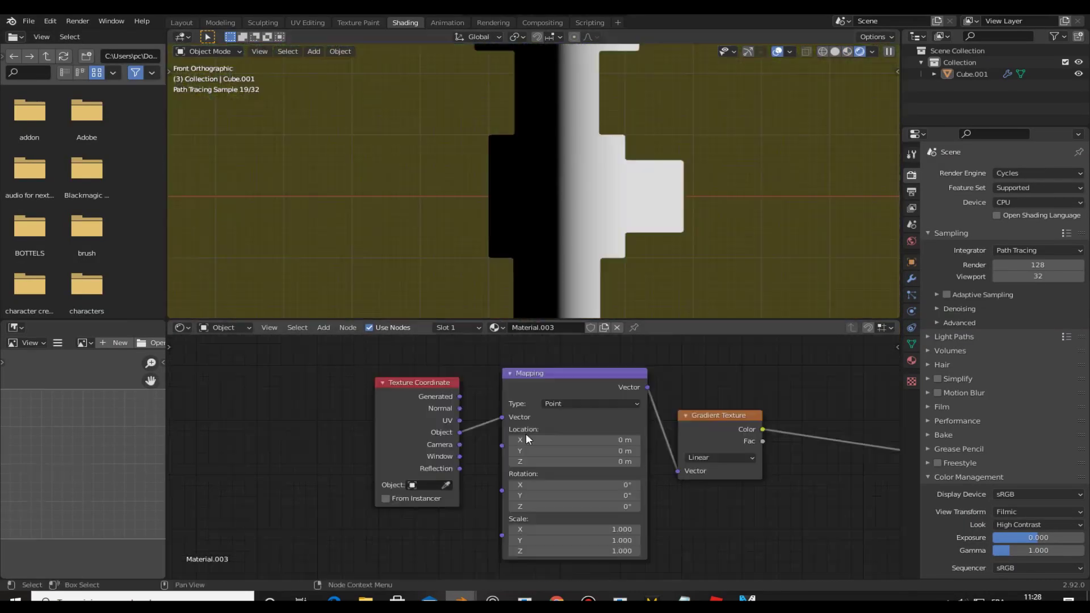
# Step: Shift the gradient mask along the X axis and orbit around the object
pyautogui.moveTo(526, 435); pyautogui.dragTo(527, 436)
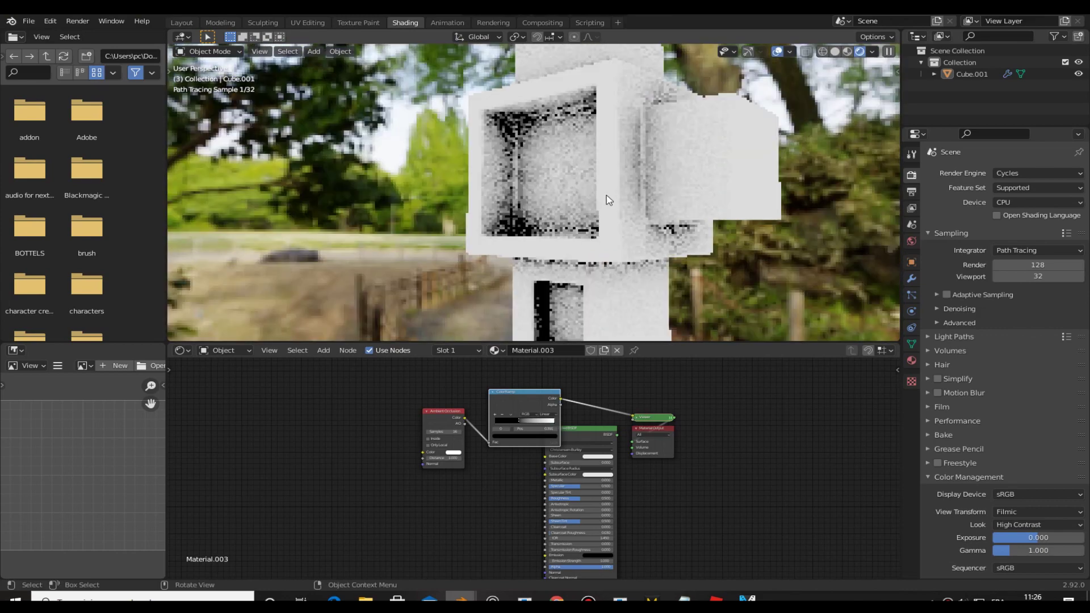
pyautogui.moveTo(608, 202)
pyautogui.mouseDown(button='middle')
pyautogui.moveTo(583, 233)
pyautogui.moveTo(748, 203)
pyautogui.mouseUp(button='middle')
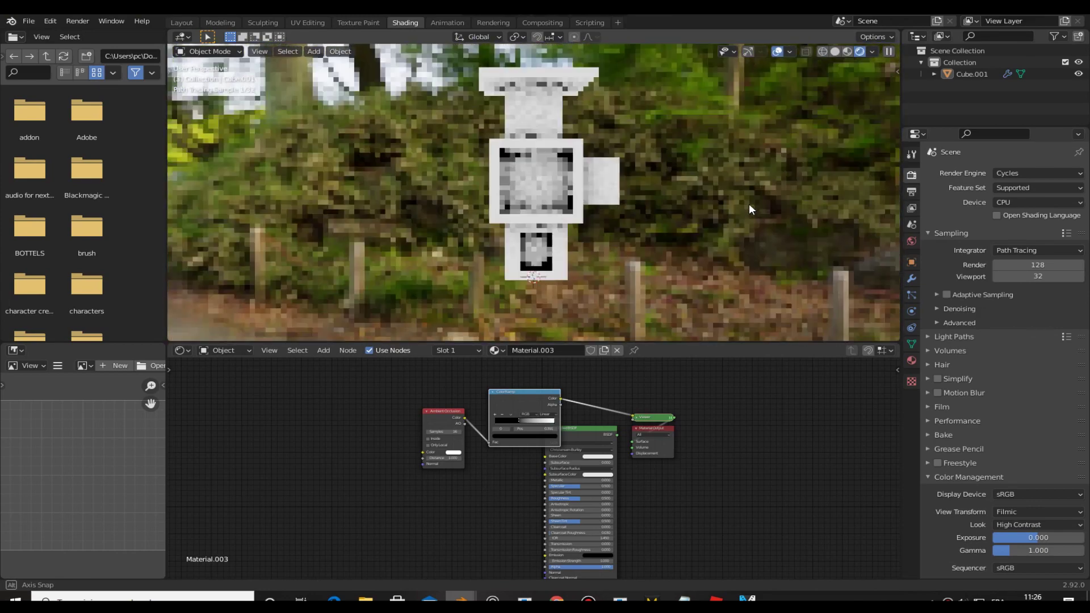
pyautogui.scroll(5, 753, 202)
pyautogui.scroll(1, 577, 210)
pyautogui.scroll(-3, 576, 210)
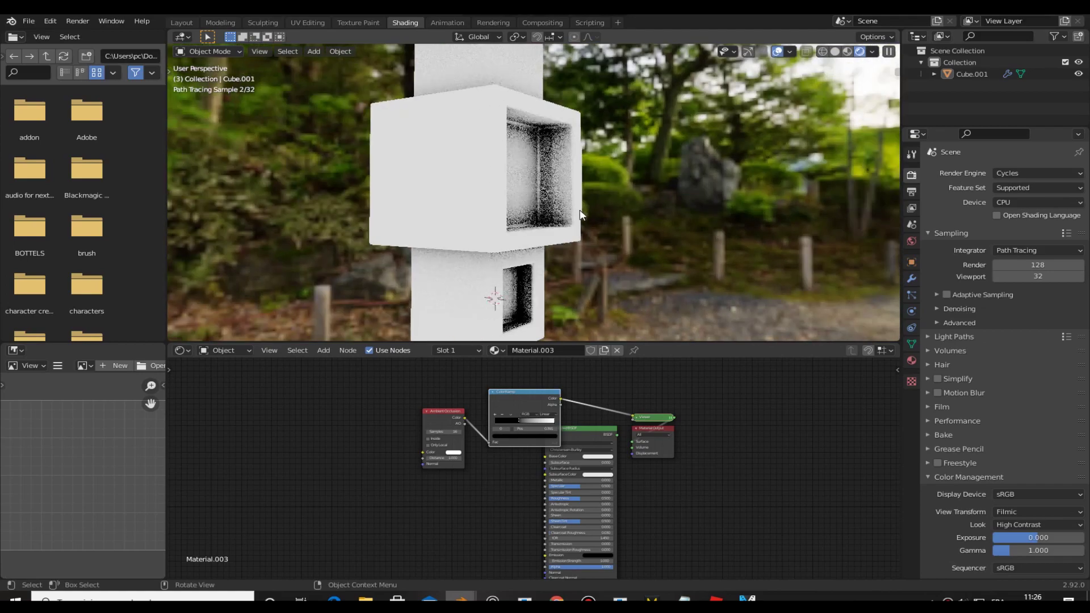
pyautogui.scroll(-3, 580, 209)
pyautogui.moveTo(581, 210)
pyautogui.mouseDown(button='middle')
pyautogui.moveTo(513, 199)
pyautogui.moveTo(581, 187)
pyautogui.mouseUp(button='middle')
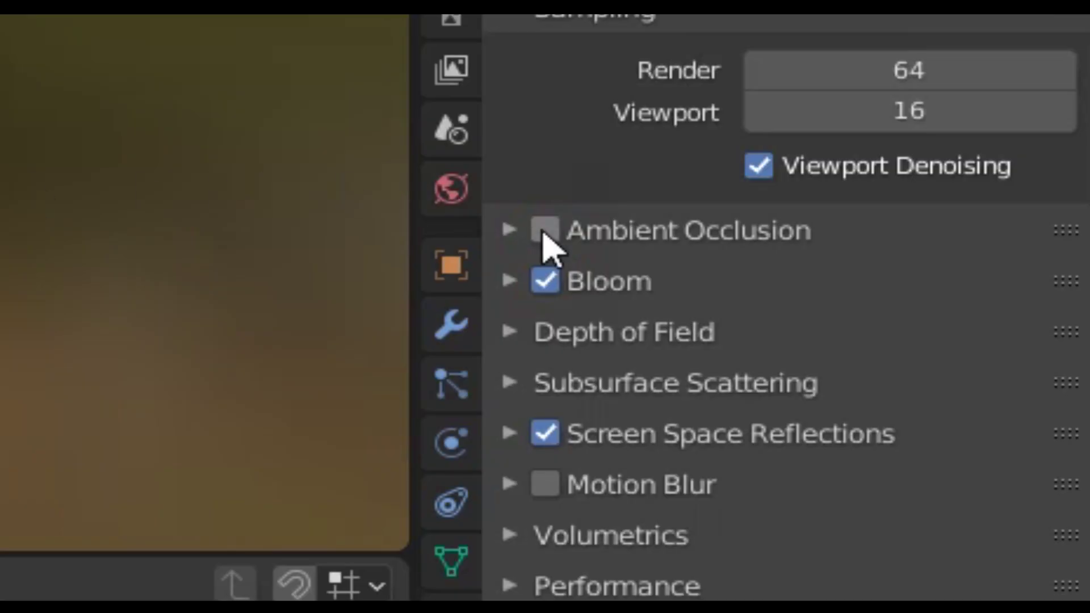
# Step: Enable render Ambient Occlusion and add an Ambient Occlusion node to the material
pyautogui.click(544, 232)
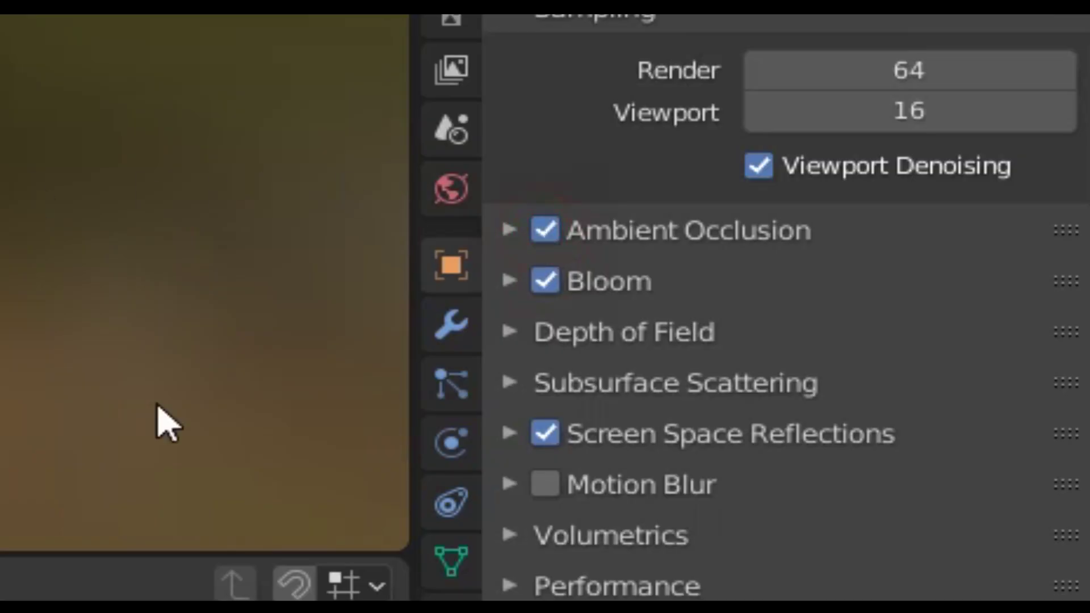
pyautogui.hotkey('shift', 'a')
pyautogui.press('Return')
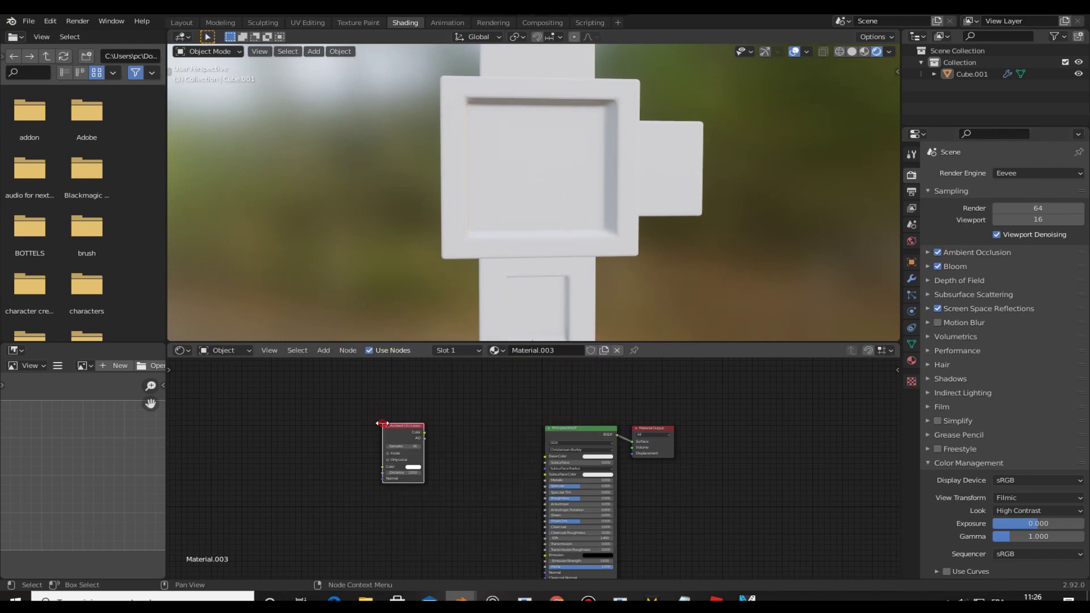
# Step: Switch the render engine to Cycles and preview the Ambient Occlusion output on the object
pyautogui.click(1027, 211)
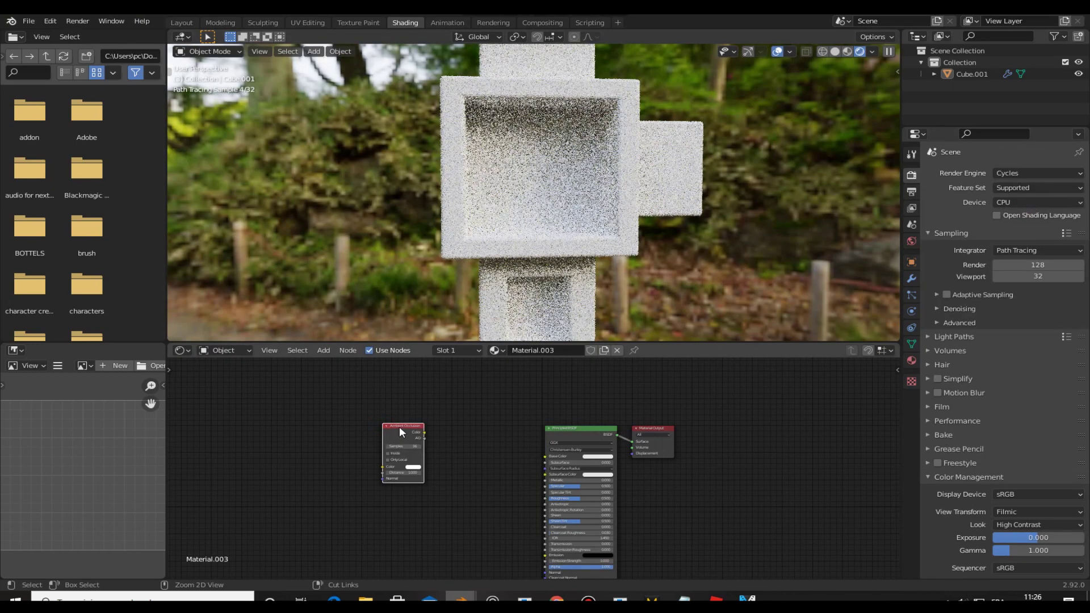
pyautogui.keyDown('ctrl'); pyautogui.keyDown('shift'); pyautogui.click(403, 454); pyautogui.keyUp('shift'); pyautogui.keyUp('ctrl')
pyautogui.scroll(-2, 445, 225)
pyautogui.moveTo(445, 225); pyautogui.dragTo(423, 227, button='middle')
# Step: Insert a ColorRamp on the AO preview link and slide its black stop right
pyautogui.hotkey('shift', 'a')
pyautogui.write('color')
pyautogui.press('Return')
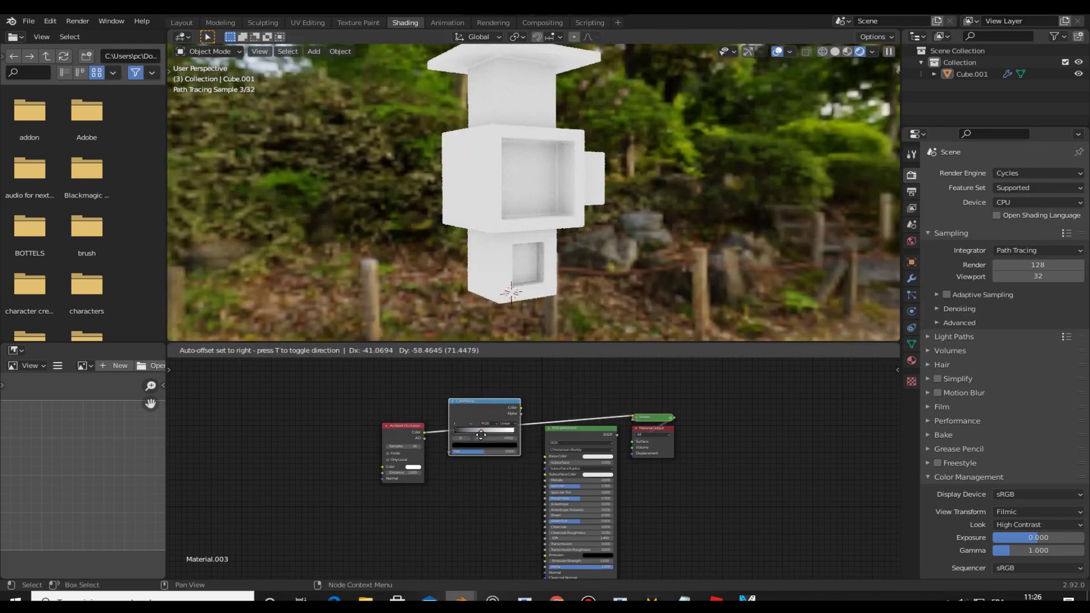
pyautogui.moveTo(457, 429); pyautogui.dragTo(487, 430)
pyautogui.hotkey('shift', 'a')
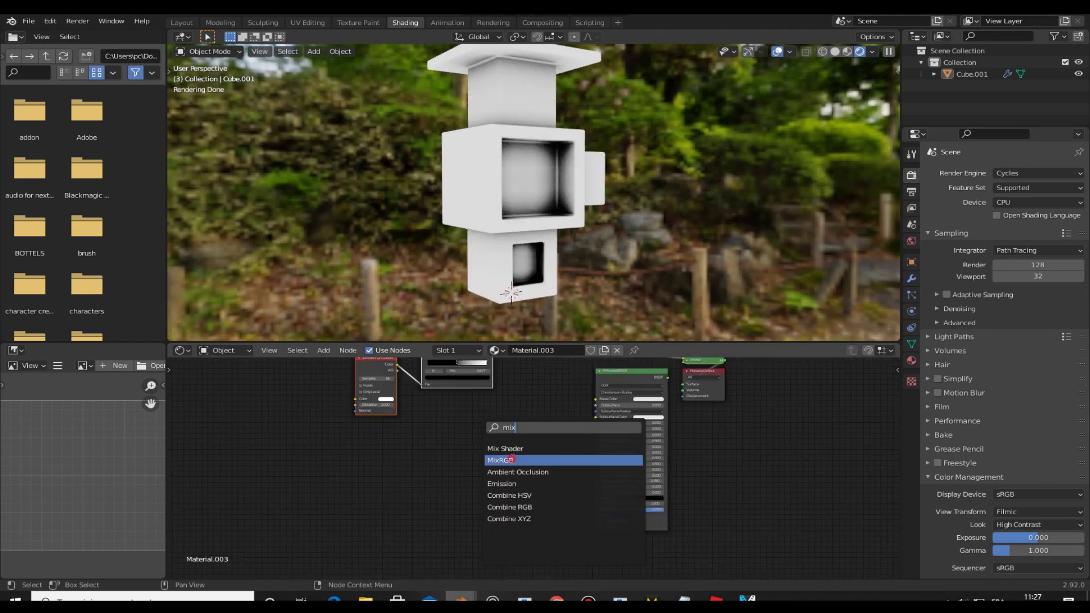
# Step: Add a Mix node with the ColorRamp driving its Fac, and preview it on the object
pyautogui.click(548, 462)
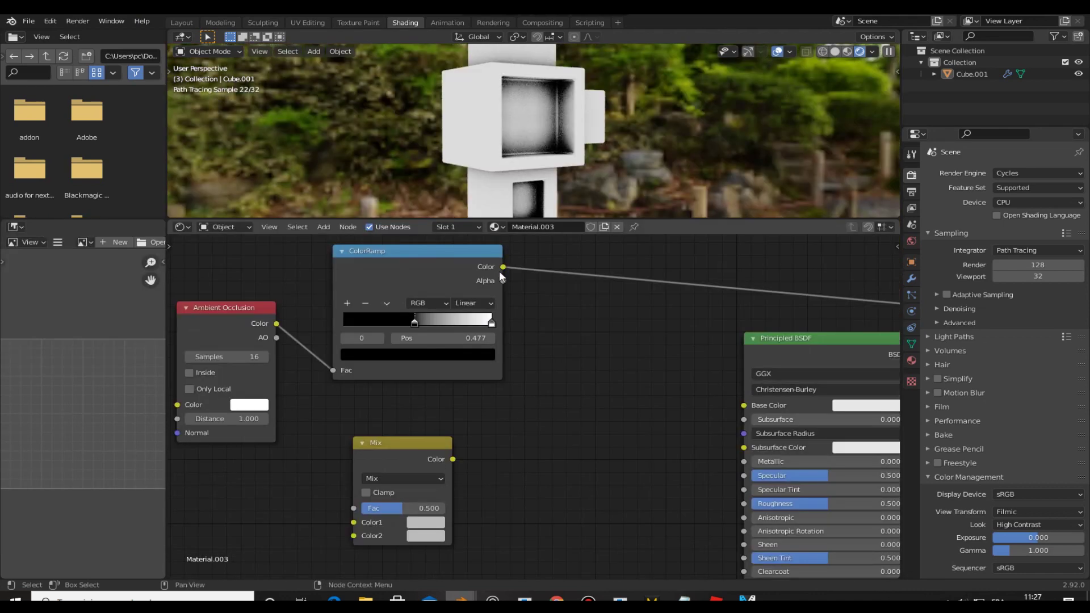
pyautogui.moveTo(356, 507); pyautogui.dragTo(356, 506)
pyautogui.scroll(-2, 408, 468)
pyautogui.keyDown('ctrl'); pyautogui.keyDown('shift'); pyautogui.click(464, 434); pyautogui.keyUp('shift'); pyautogui.keyUp('ctrl')
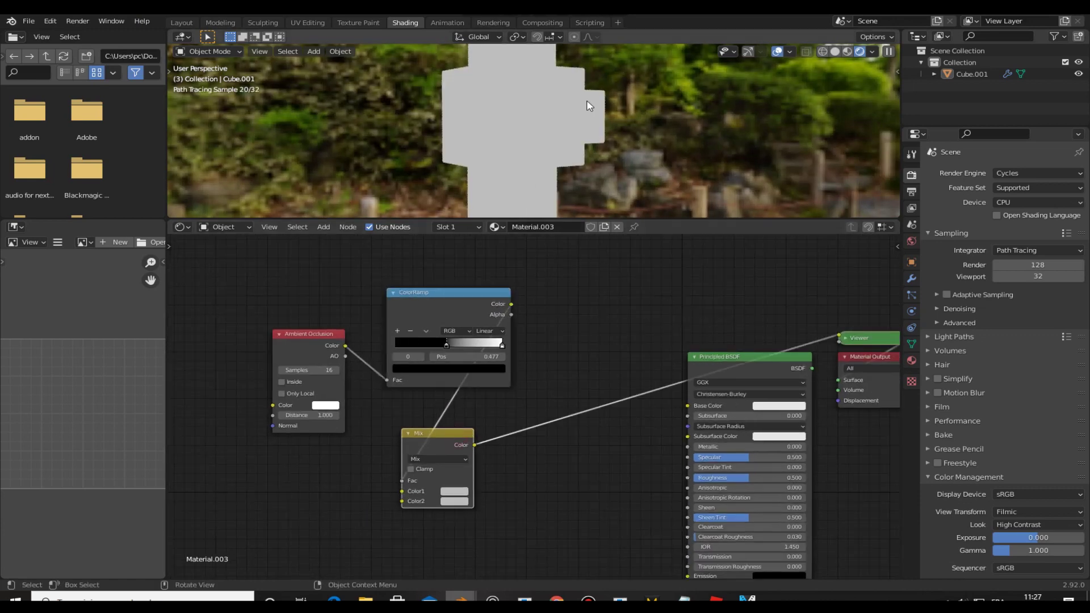
pyautogui.moveTo(602, 161); pyautogui.dragTo(711, 227, button='middle')
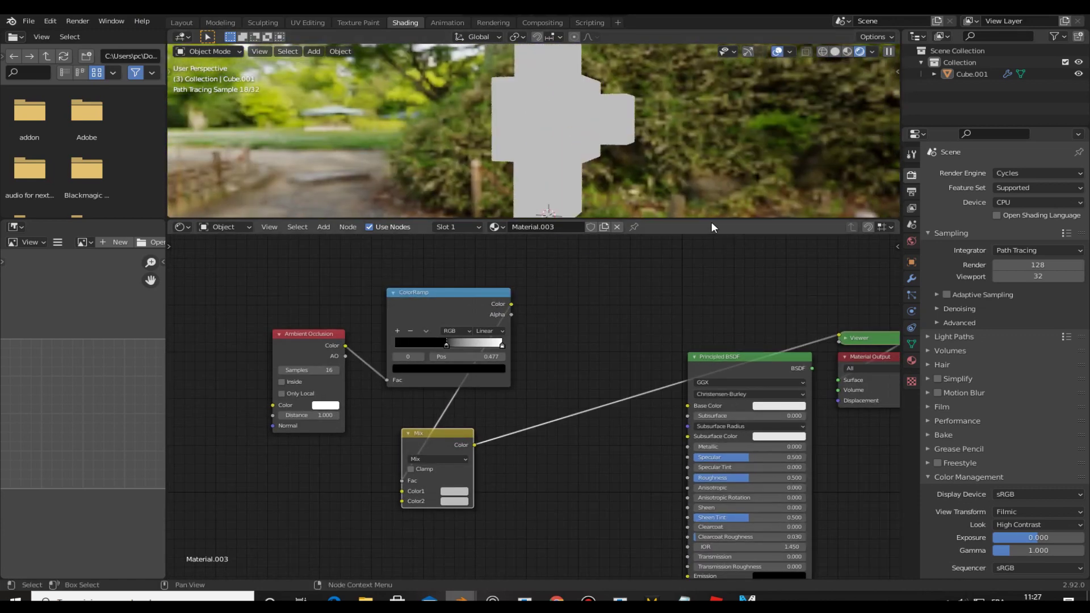
pyautogui.moveTo(710, 220); pyautogui.dragTo(710, 320)
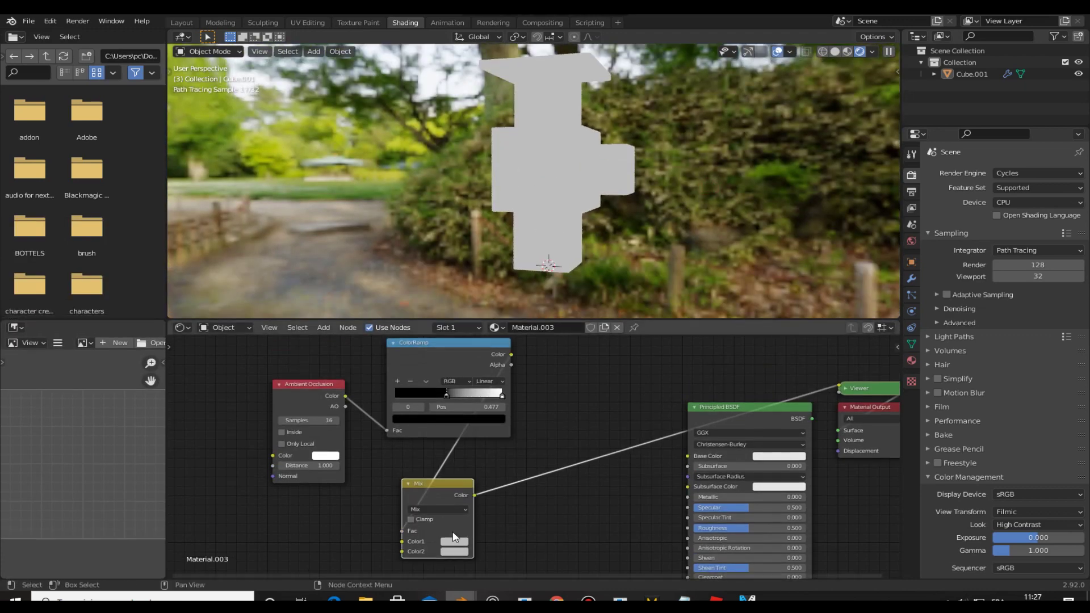
# Step: Set the Mix colours to blue and orange and push the ColorRamp stop further right
pyautogui.click(453, 546)
pyautogui.click(499, 409)
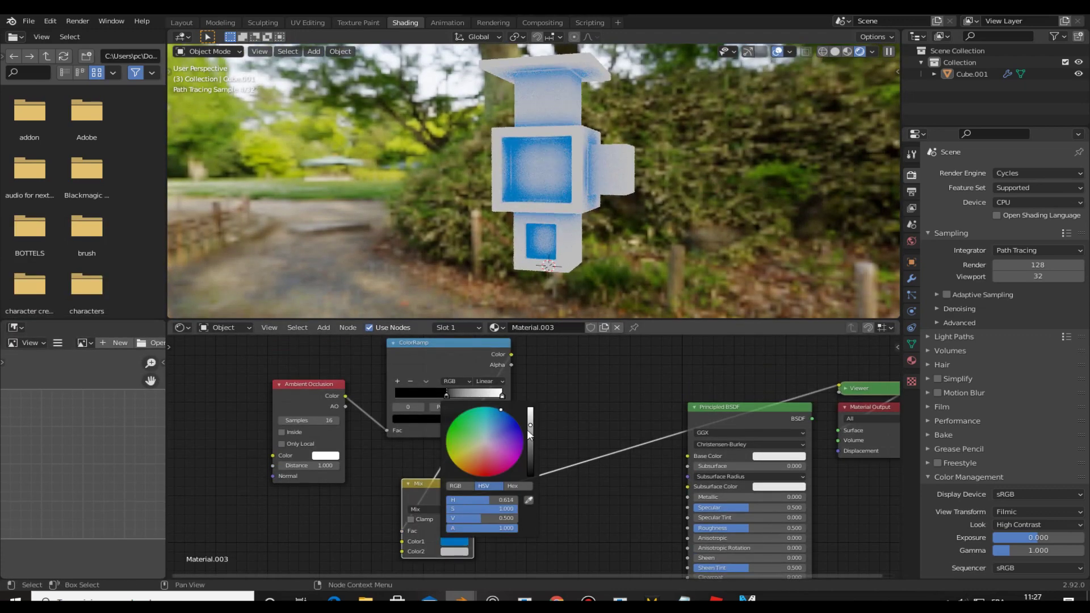
pyautogui.click(454, 551)
pyautogui.click(478, 471)
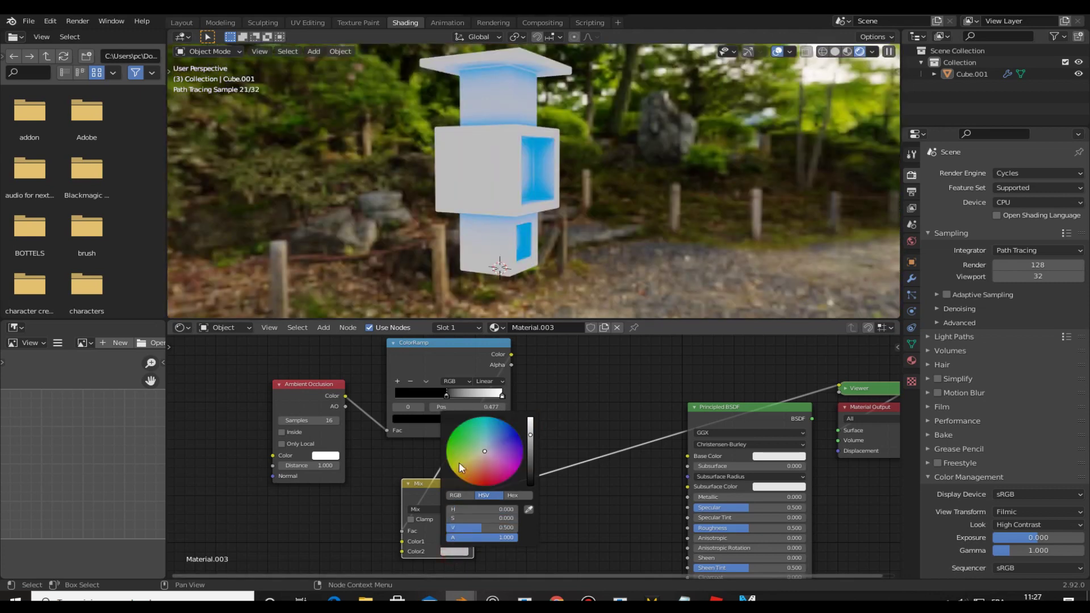
pyautogui.moveTo(479, 471); pyautogui.dragTo(577, 370)
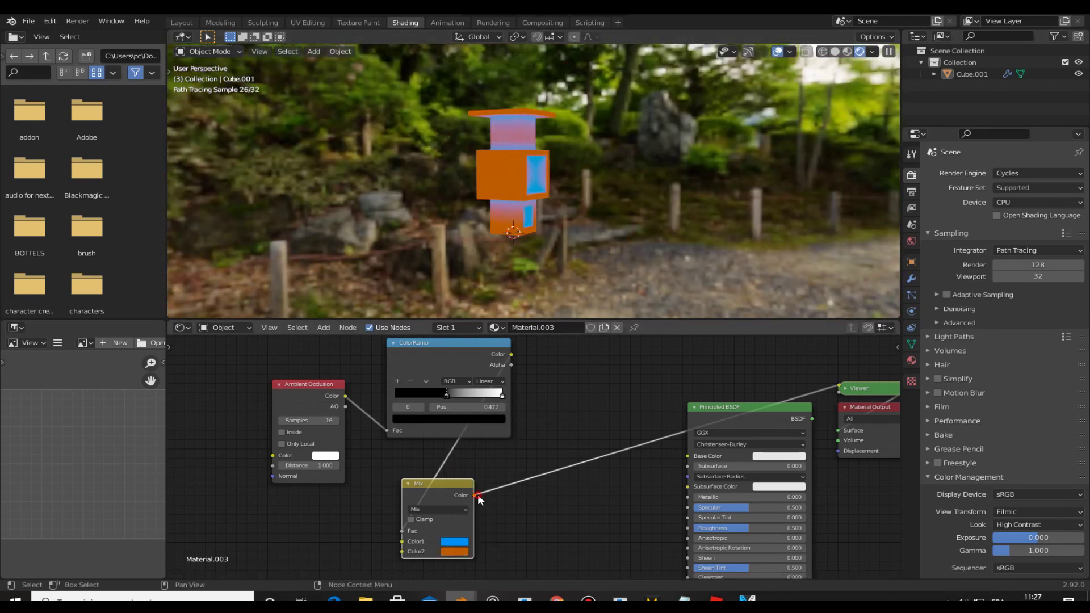
pyautogui.keyDown('ctrl'); pyautogui.keyDown('shift'); pyautogui.click(741, 425); pyautogui.keyUp('shift'); pyautogui.keyUp('ctrl')
pyautogui.moveTo(460, 393); pyautogui.dragTo(489, 393)
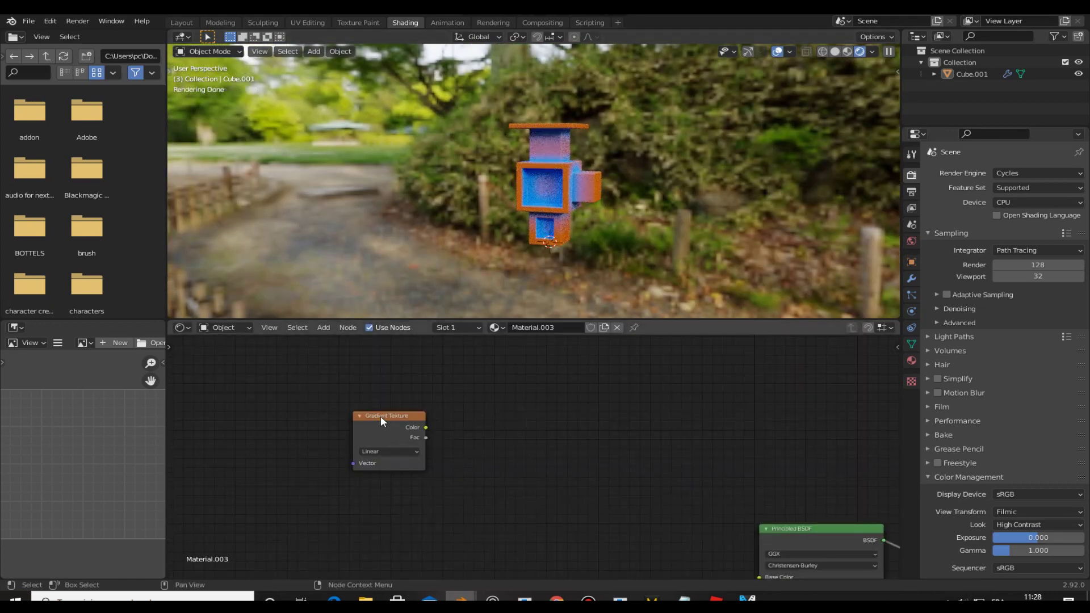
# Step: Preview the Gradient Texture, map it from Object coordinates, and rotate it 90° on Y
pyautogui.keyDown('ctrl'); pyautogui.keyDown('shift'); pyautogui.click(428, 430); pyautogui.keyUp('shift'); pyautogui.keyUp('ctrl')
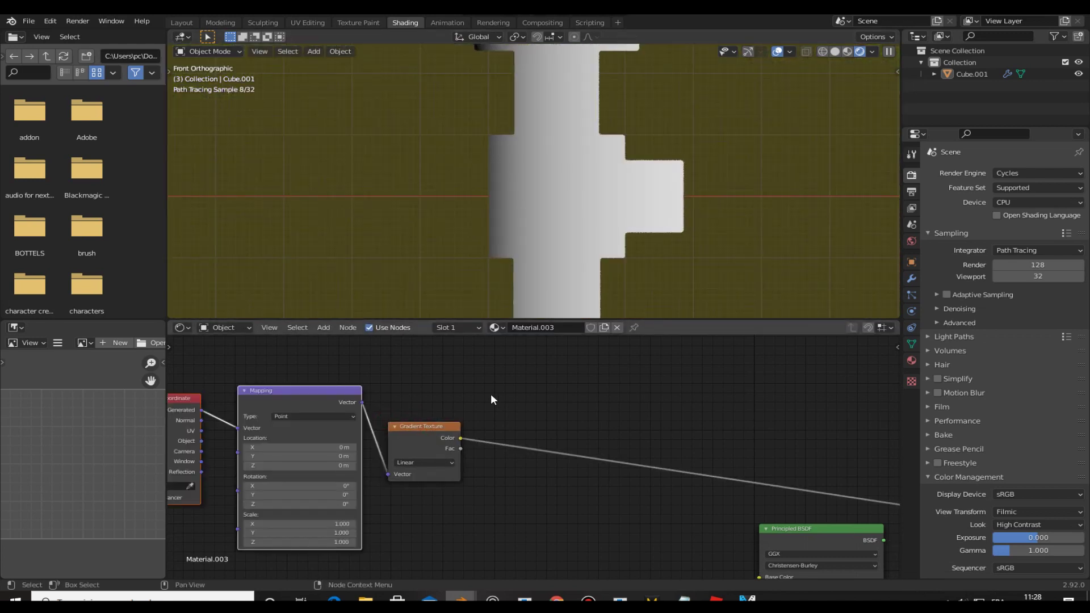
pyautogui.moveTo(433, 403)
pyautogui.mouseDown(button='middle')
pyautogui.moveTo(607, 398)
pyautogui.moveTo(510, 425)
pyautogui.mouseUp(button='middle')
pyautogui.scroll(4, 608, 397)
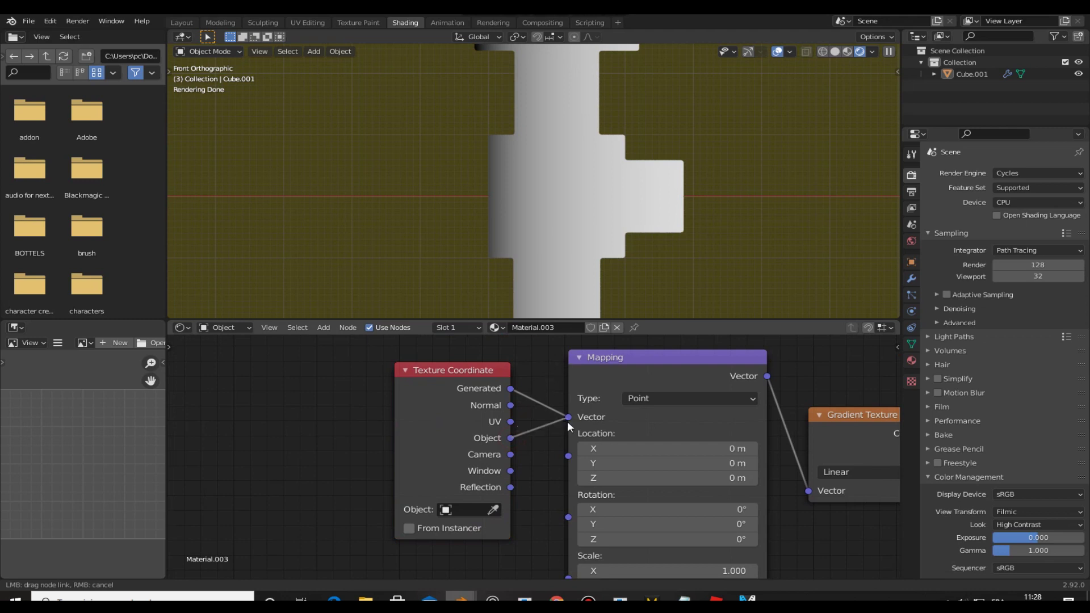
pyautogui.moveTo(567, 421); pyautogui.dragTo(568, 417)
pyautogui.scroll(-2, 320, 416)
pyautogui.moveTo(567, 496)
pyautogui.mouseDown()
pyautogui.moveTo(602, 495)
pyautogui.moveTo(540, 496)
pyautogui.mouseUp()
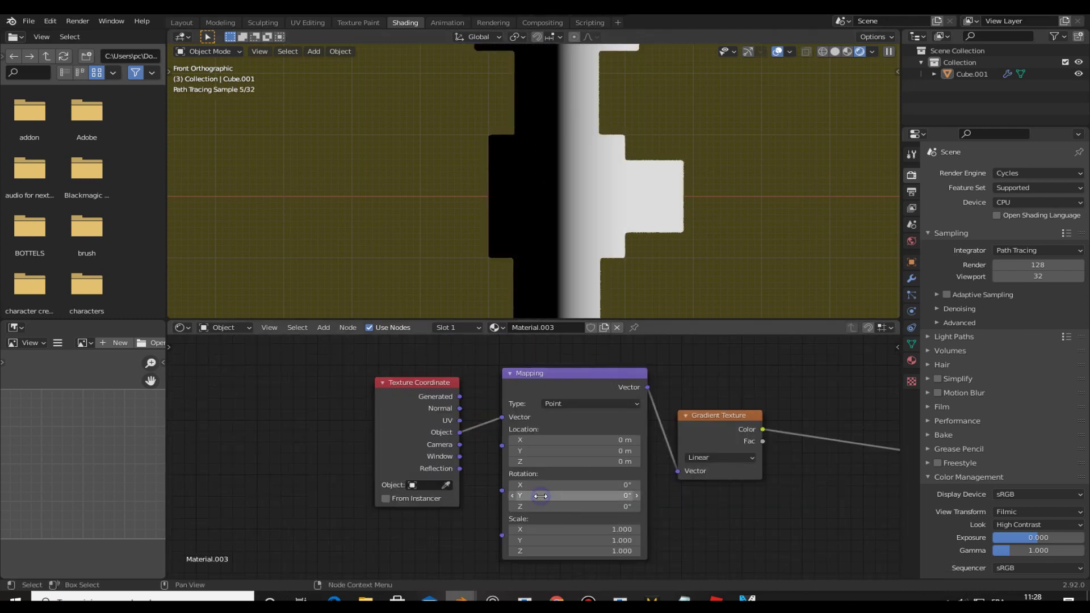
pyautogui.moveTo(527, 439)
pyautogui.mouseDown()
pyautogui.moveTo(573, 440)
pyautogui.moveTo(542, 440)
pyautogui.mouseUp()
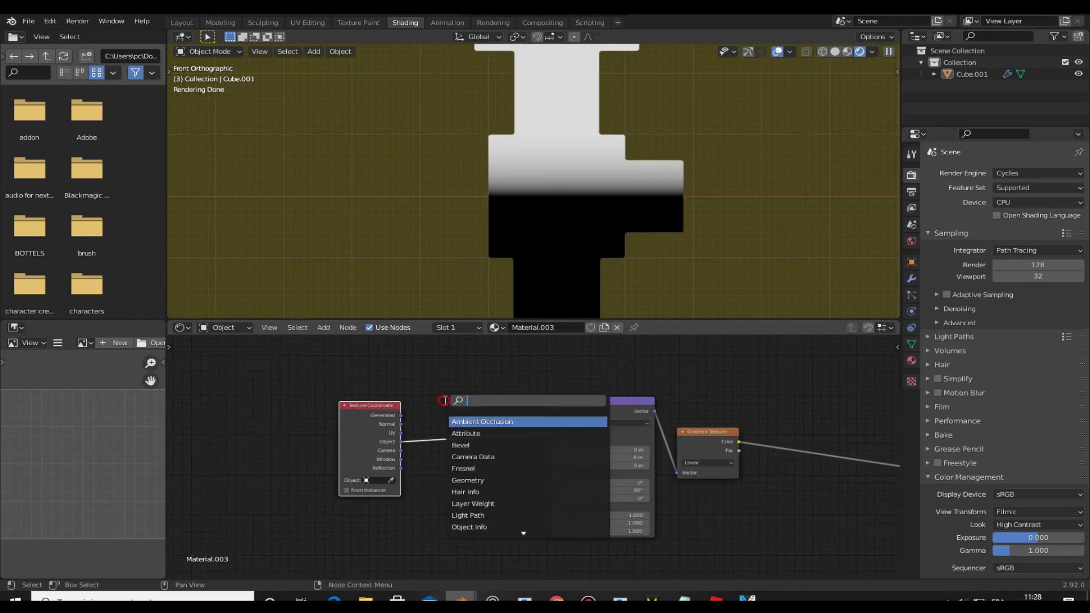
pyautogui.write('nois')
# Step: Insert a Noise Texture and a Mix node ahead of the gradient's Mapping node
pyautogui.press('Return')
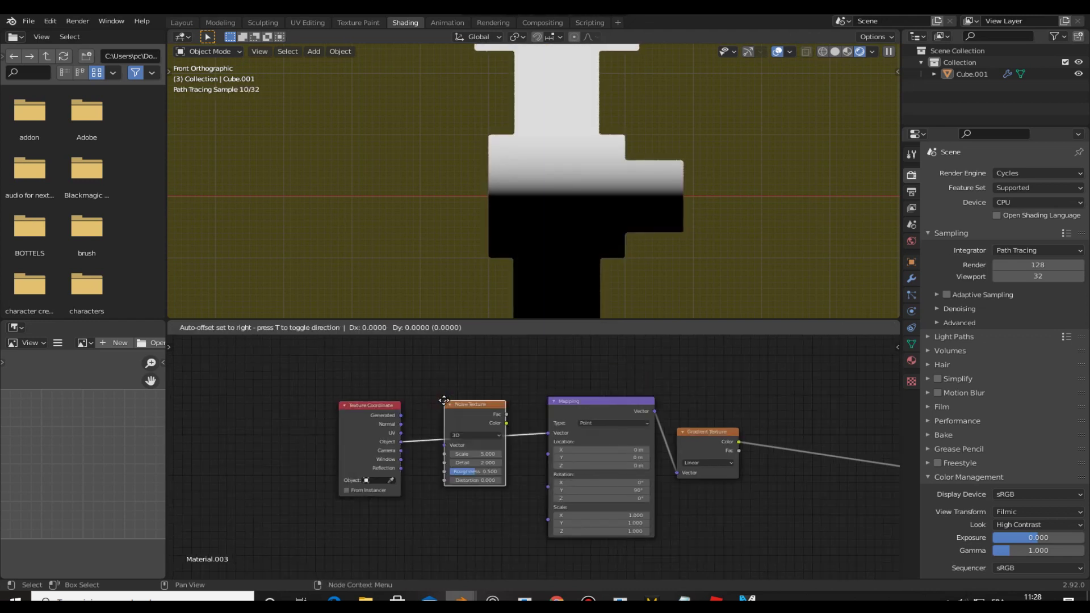
pyautogui.click(448, 404)
pyautogui.hotkey('shift', 'a')
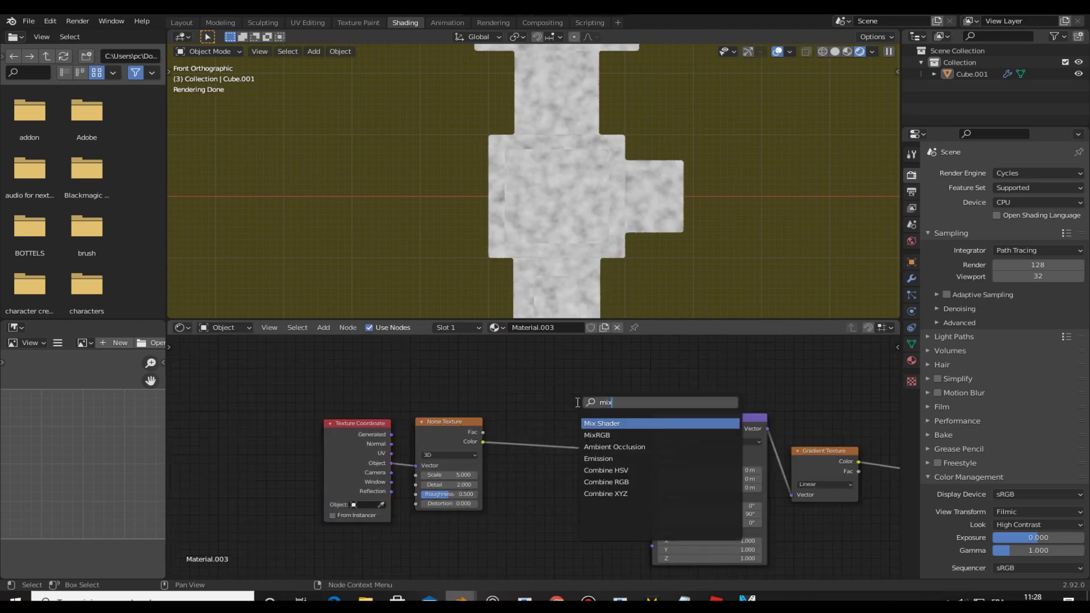
pyautogui.click(620, 437)
pyautogui.scroll(3, 513, 439)
pyautogui.moveTo(519, 408); pyautogui.dragTo(521, 401, button='middle')
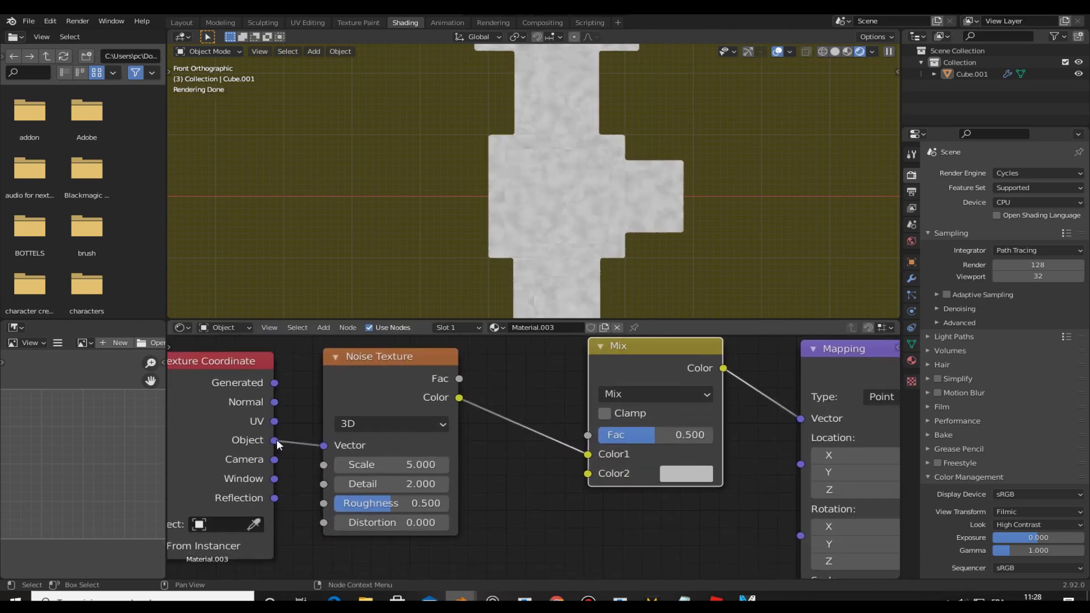
# Step: Feed Object coordinates into the Mix Color2 at Fac 0.45 and add a ColorRamp after the Gradient
pyautogui.moveTo(597, 475); pyautogui.dragTo(590, 474)
pyautogui.scroll(-3, 567, 442)
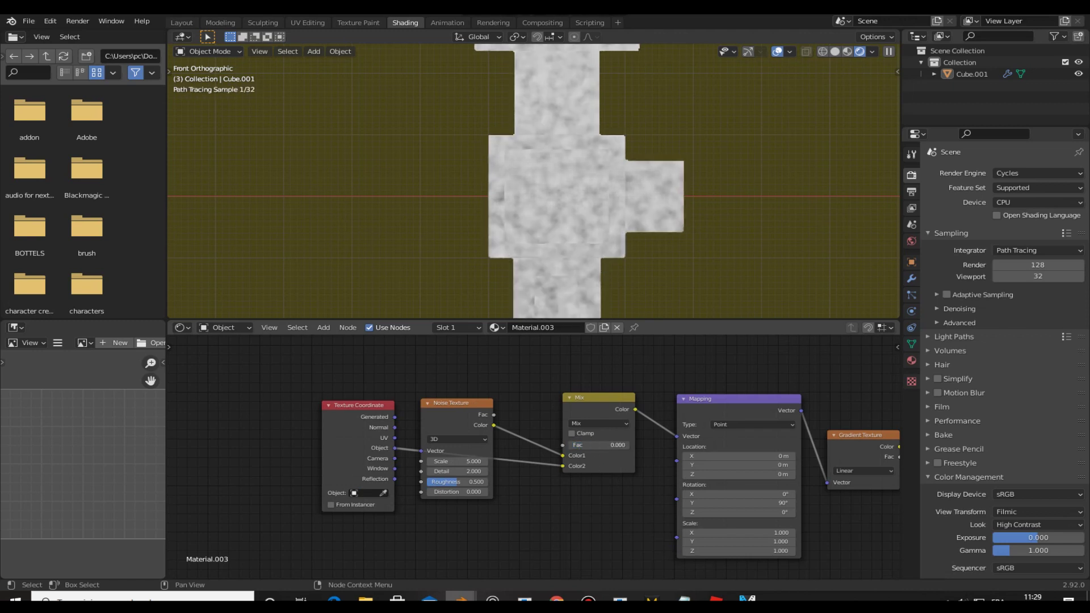
pyautogui.scroll(4, 483, 493)
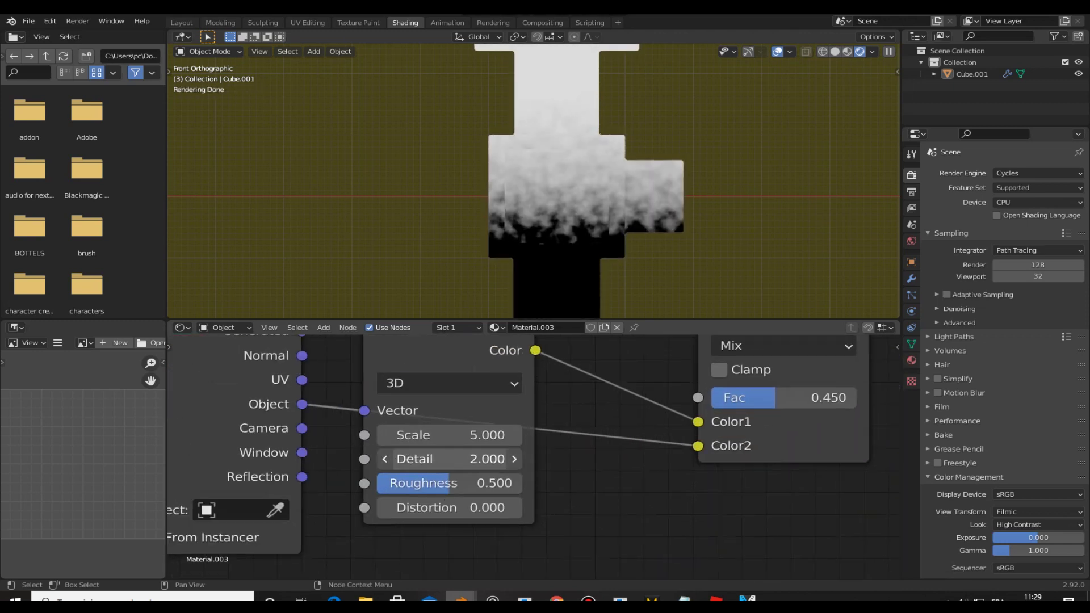
pyautogui.scroll(-4, 649, 438)
pyautogui.moveTo(622, 457)
pyautogui.mouseDown()
pyautogui.moveTo(600, 453)
pyautogui.moveTo(644, 458)
pyautogui.moveTo(502, 432)
pyautogui.mouseUp()
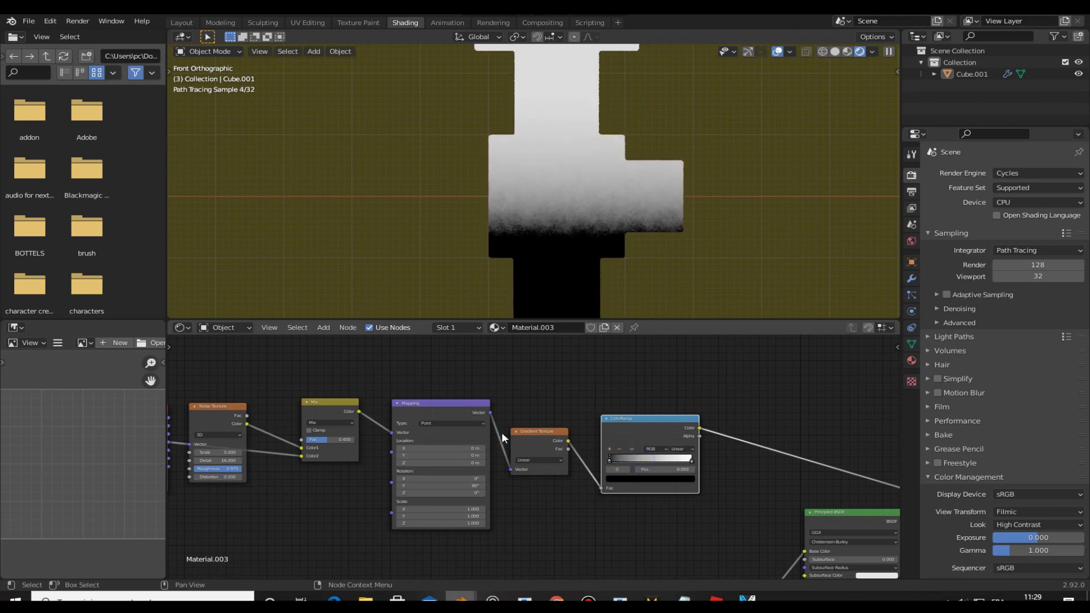
# Step: Make the gradient ColorRamp's middle stop white and its right stop black
pyautogui.scroll(-2, 573, 284)
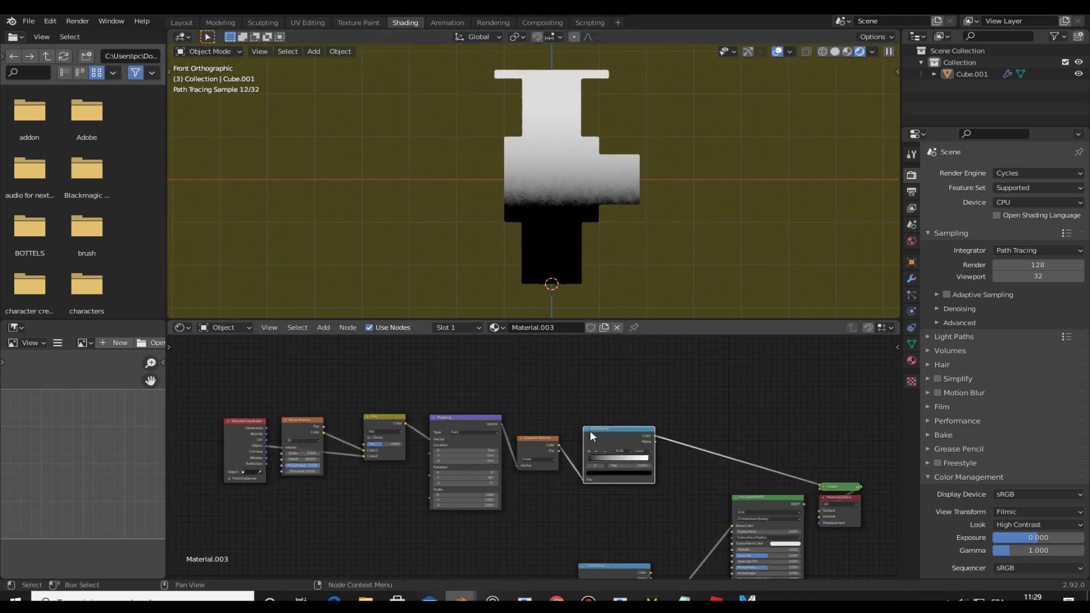
pyautogui.scroll(3, 591, 430)
pyautogui.press('KP_Decimal')
pyautogui.click(539, 514)
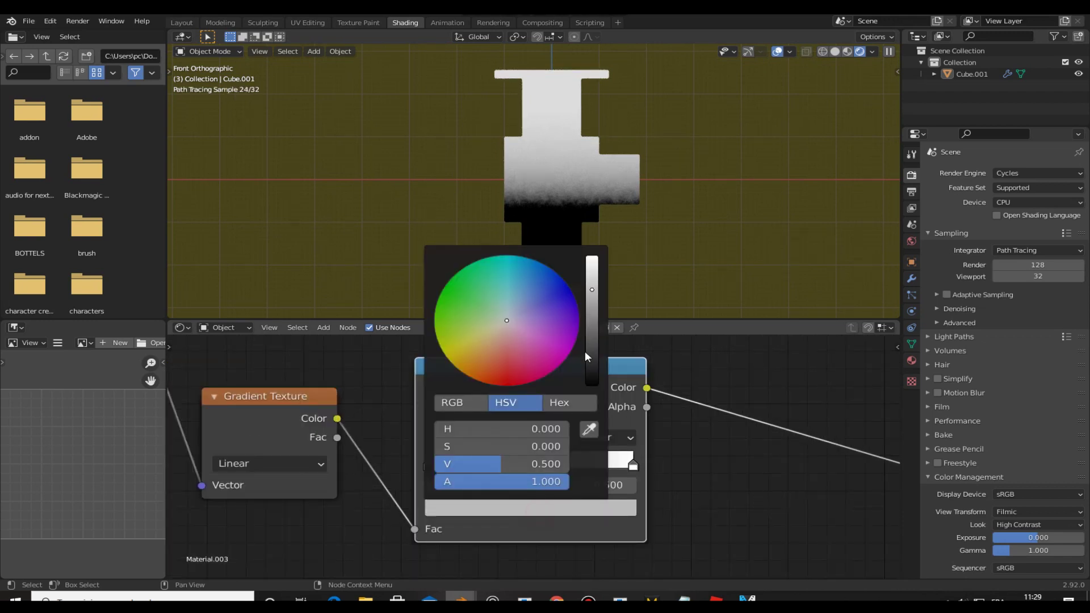
pyautogui.moveTo(584, 351); pyautogui.dragTo(586, 267)
pyautogui.click(621, 508)
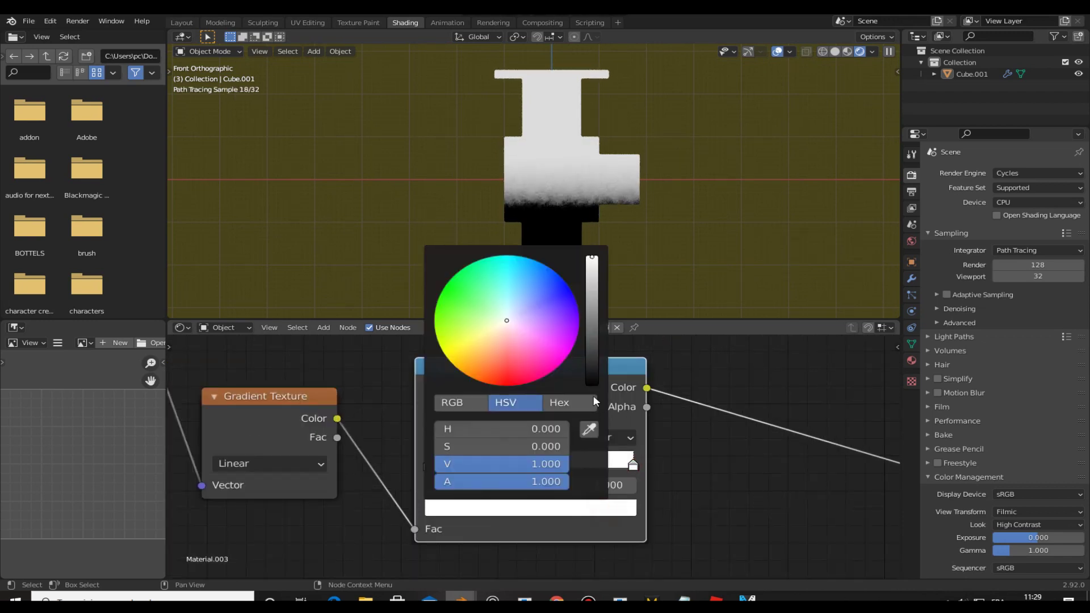
pyautogui.click(593, 392)
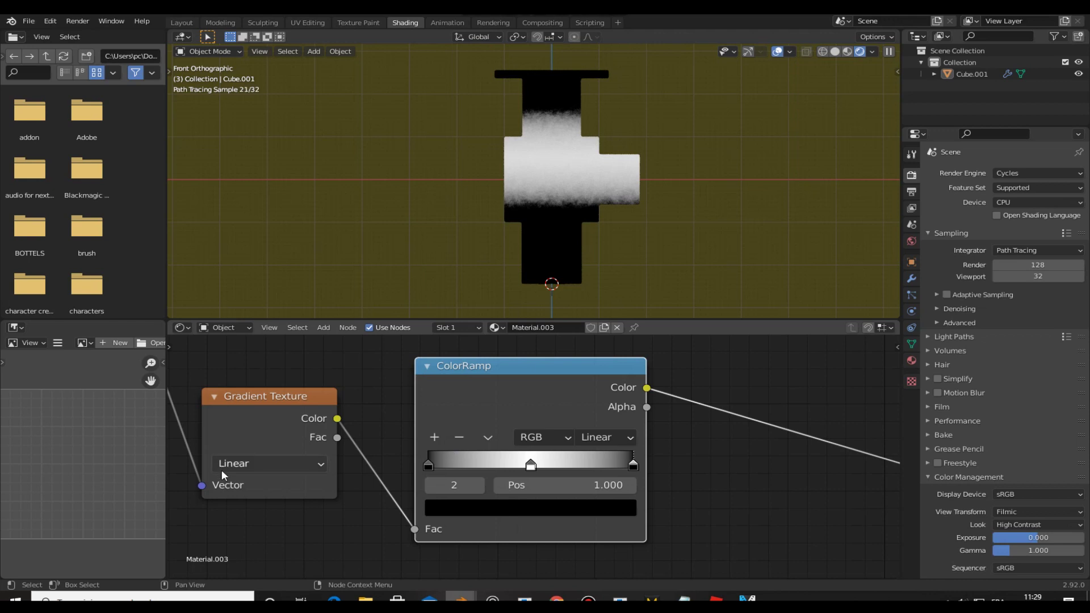
# Step: Set the gradient mapping to Location X 0.31 m and Scale Z 0.530, then duplicate the Mix node
pyautogui.moveTo(222, 476); pyautogui.dragTo(640, 397, button='middle')
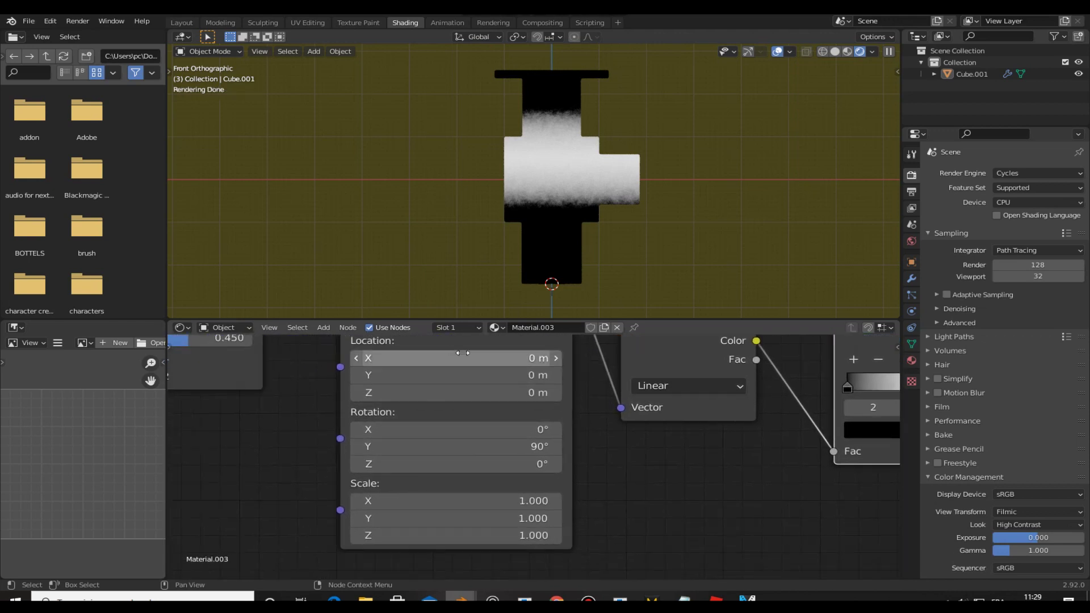
pyautogui.moveTo(462, 352); pyautogui.dragTo(471, 352)
pyautogui.moveTo(409, 535); pyautogui.dragTo(386, 535)
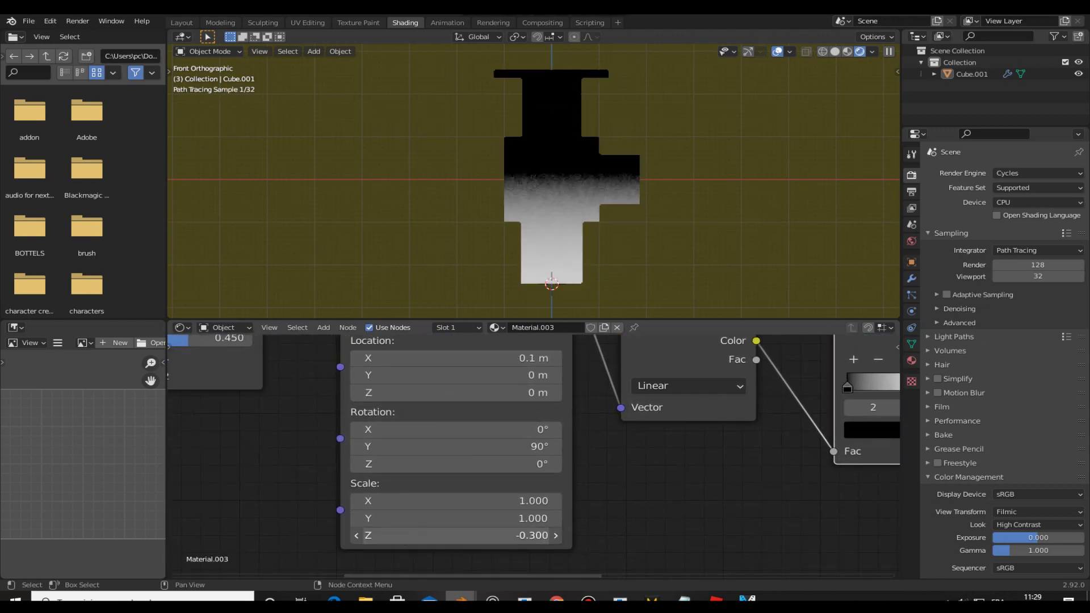
pyautogui.moveTo(454, 357); pyautogui.dragTo(476, 358)
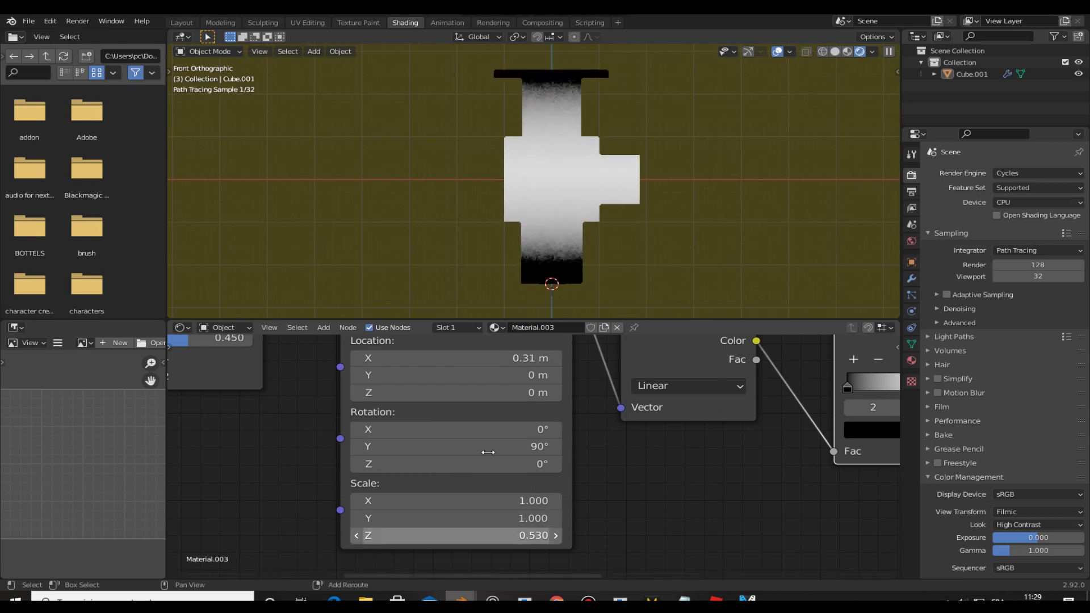
pyautogui.scroll(-3, 645, 401)
pyautogui.hotkey('shift', 'd')
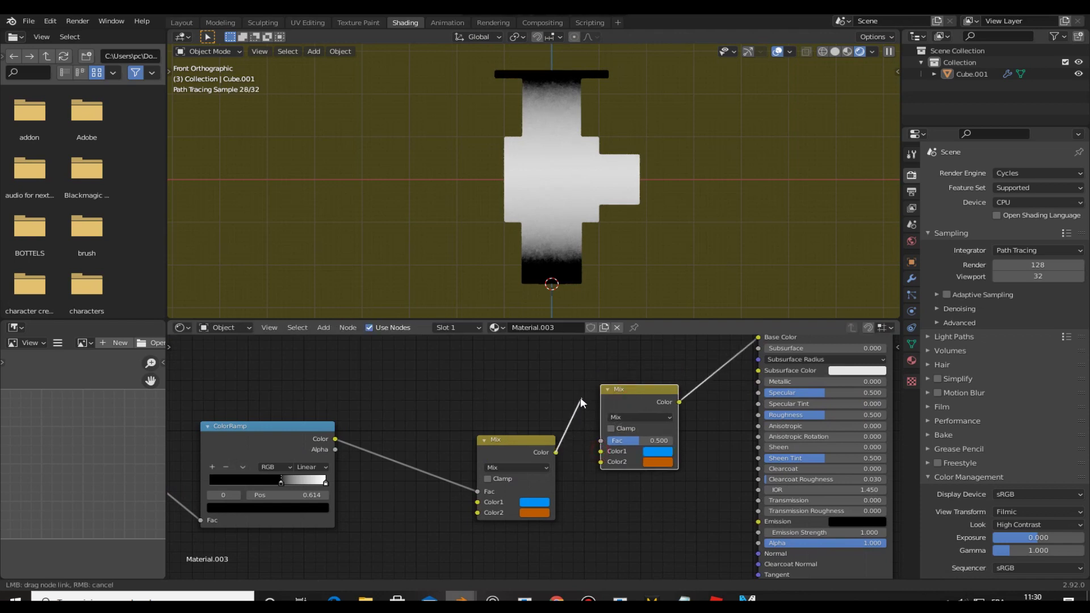
# Step: Route the first Mix into the second Mix's Color2 and make its Color1 red
pyautogui.moveTo(595, 466); pyautogui.dragTo(600, 461)
pyautogui.scroll(2, 596, 464)
pyautogui.click(536, 512)
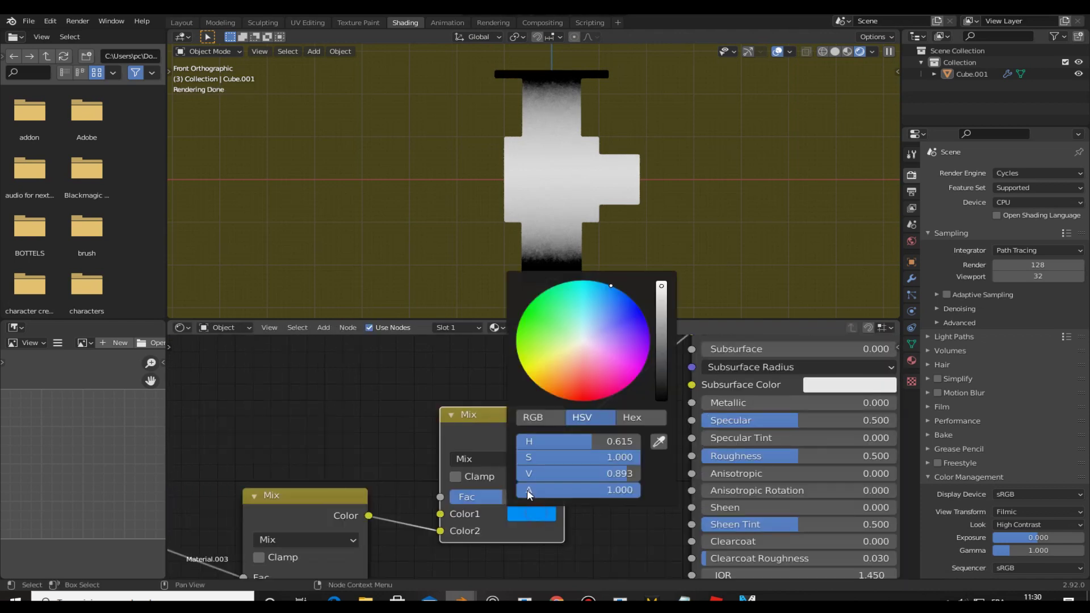
pyautogui.click(577, 400)
pyautogui.scroll(-4, 319, 413)
# Step: Drive the second Mix's Fac with the gradient ColorRamp, preview the full shader, and change the hue
pyautogui.moveTo(486, 340); pyautogui.dragTo(510, 345)
pyautogui.moveTo(476, 536); pyautogui.dragTo(475, 538)
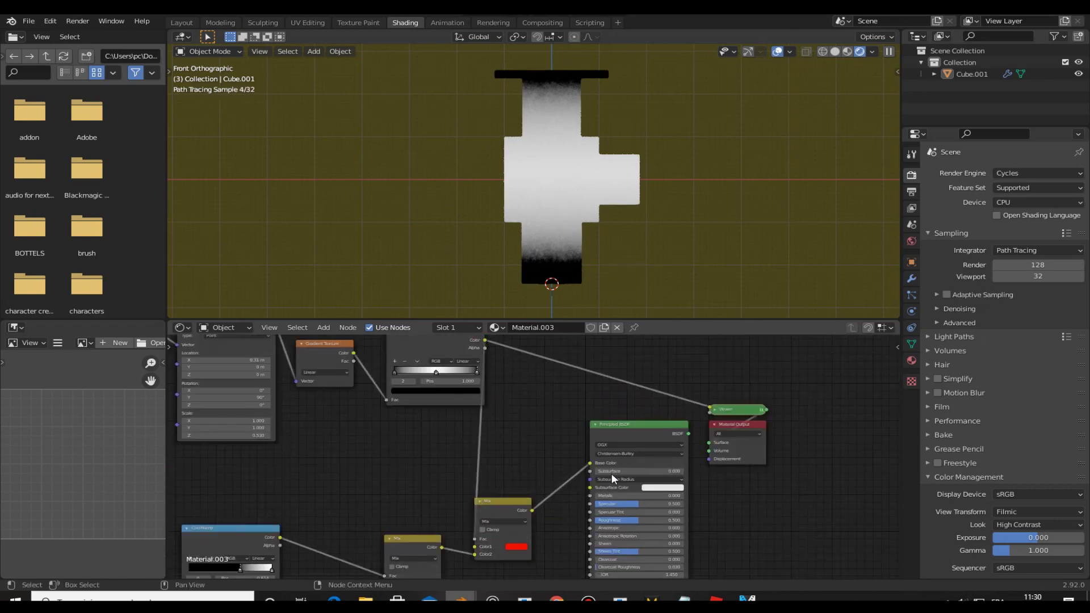
pyautogui.keyDown('ctrl'); pyautogui.keyDown('shift'); pyautogui.click(635, 429); pyautogui.keyUp('shift'); pyautogui.keyUp('ctrl')
pyautogui.moveTo(462, 234)
pyautogui.mouseDown(button='middle')
pyautogui.moveTo(619, 229)
pyautogui.moveTo(506, 233)
pyautogui.mouseUp(button='middle')
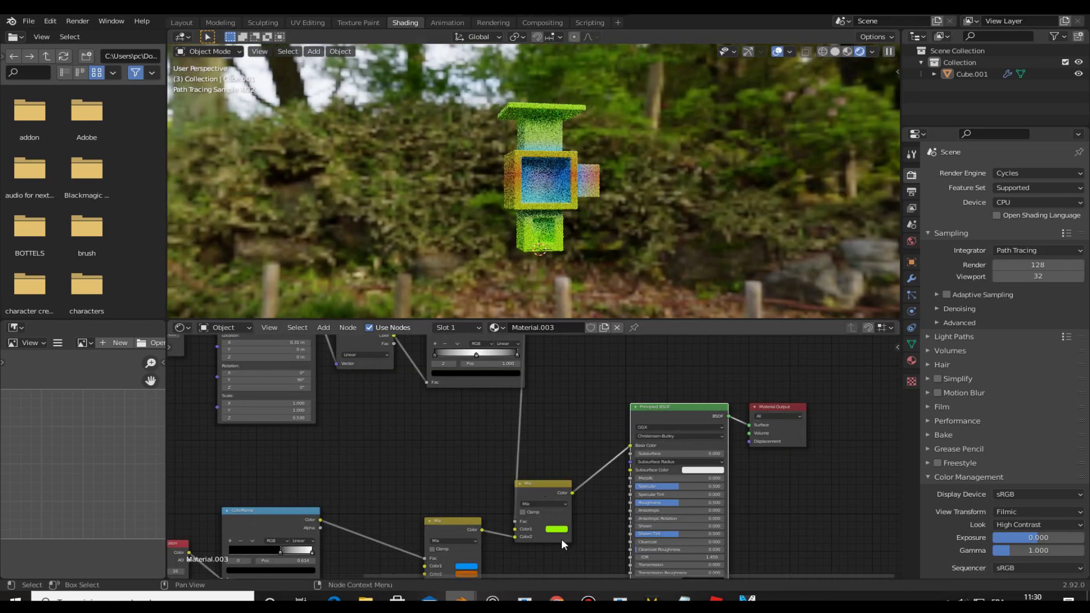
pyautogui.click(556, 529)
pyautogui.moveTo(579, 377)
pyautogui.mouseDown()
pyautogui.moveTo(593, 391)
pyautogui.moveTo(564, 368)
pyautogui.mouseUp()
pyautogui.scroll(5, 582, 230)
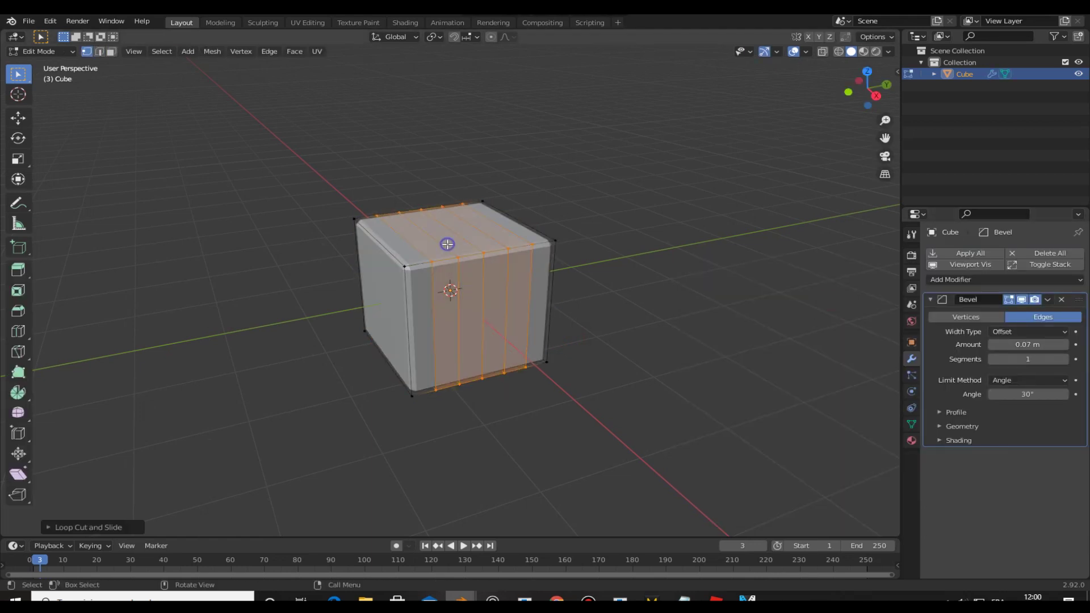
# Step: Extrude and scale the edge bands, inset the front face, and select all to UV unwrap
pyautogui.scroll(3, 448, 244)
pyautogui.press('2')
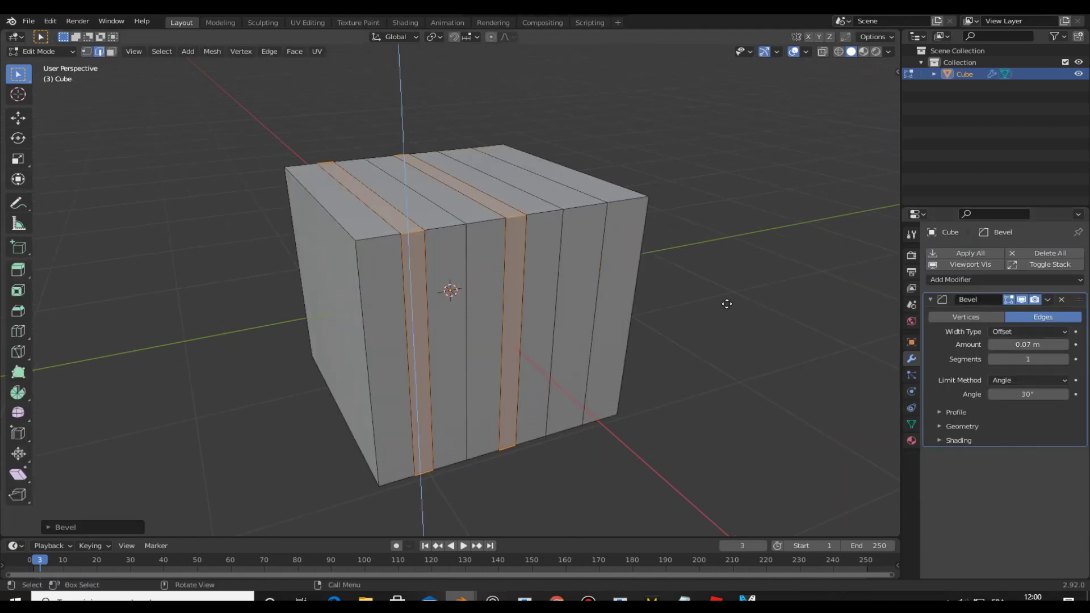
pyautogui.click(586, 305)
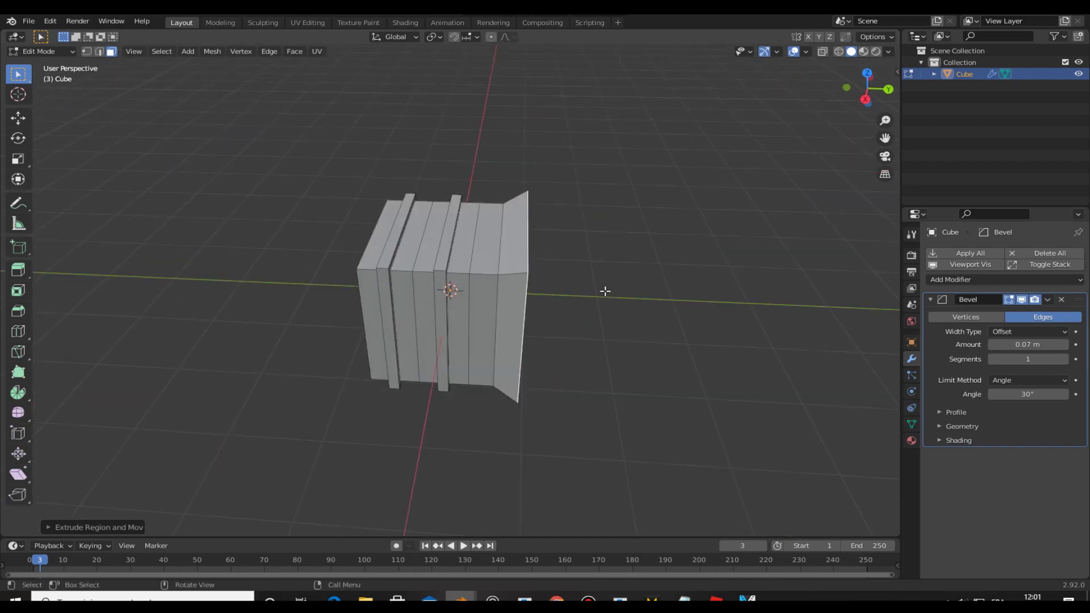
pyautogui.moveTo(590, 301)
pyautogui.mouseDown(button='middle')
pyautogui.moveTo(666, 277)
pyautogui.moveTo(474, 287)
pyautogui.mouseUp(button='middle')
pyautogui.press('i')
pyautogui.click(625, 301)
pyautogui.press('a')
pyautogui.press('u')
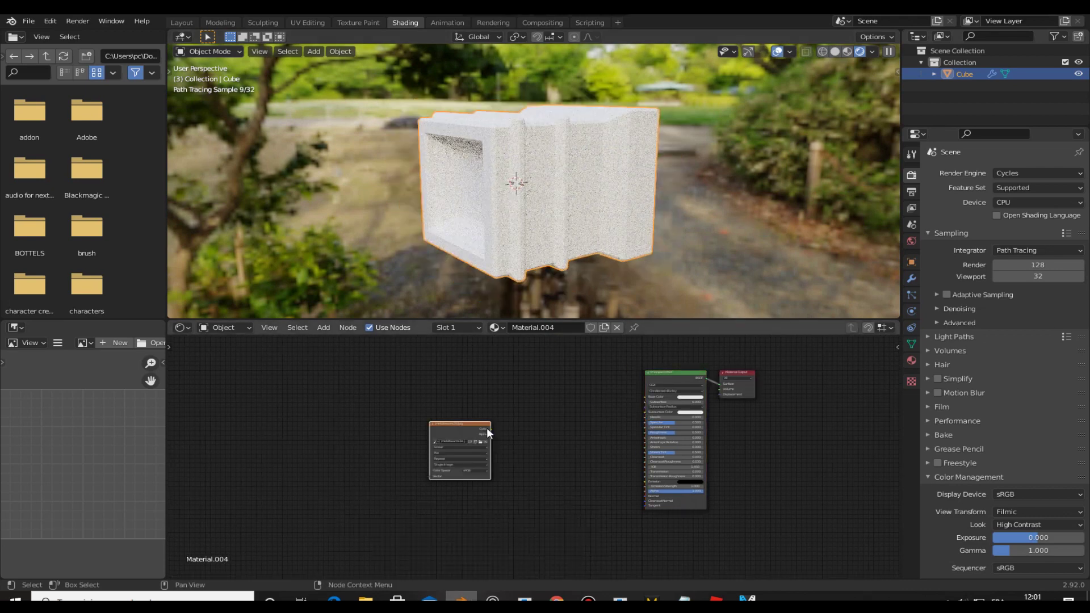
# Step: Link the metalbeams-34.jpg image texture to Base Color and add a Normal Map node
pyautogui.moveTo(621, 381); pyautogui.dragTo(639, 397)
pyautogui.moveTo(557, 225); pyautogui.dragTo(471, 215, button='middle')
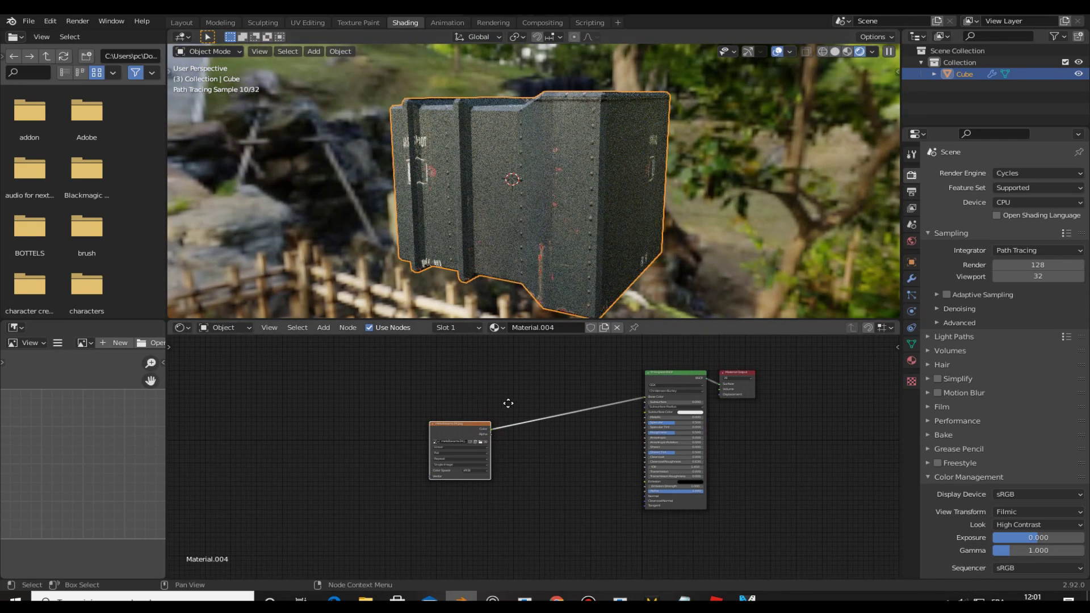
pyautogui.moveTo(490, 403); pyautogui.dragTo(584, 386, button='middle')
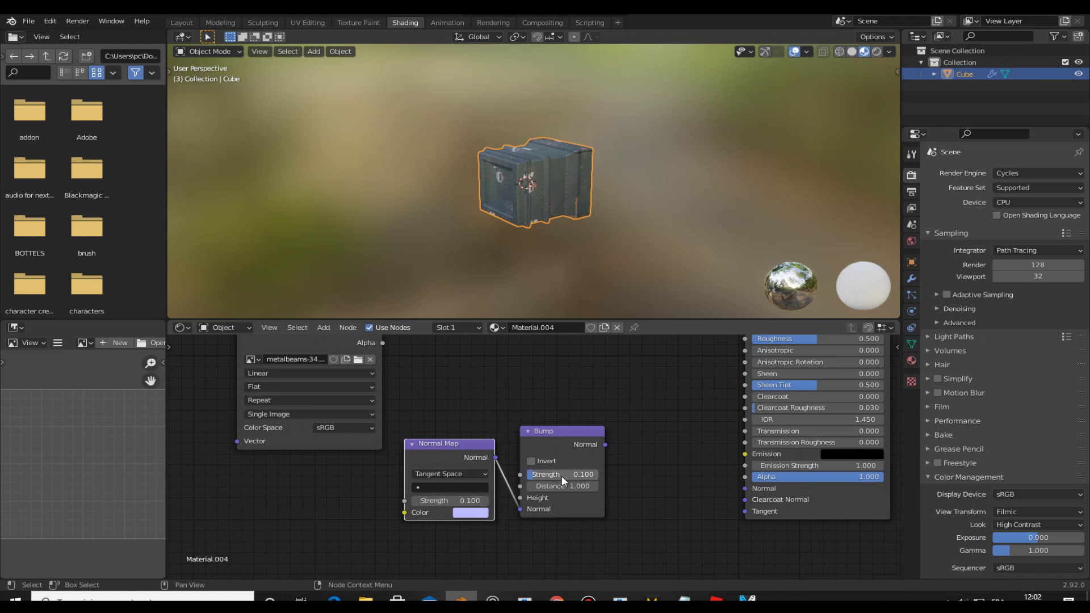
pyautogui.scroll(-2, 563, 481)
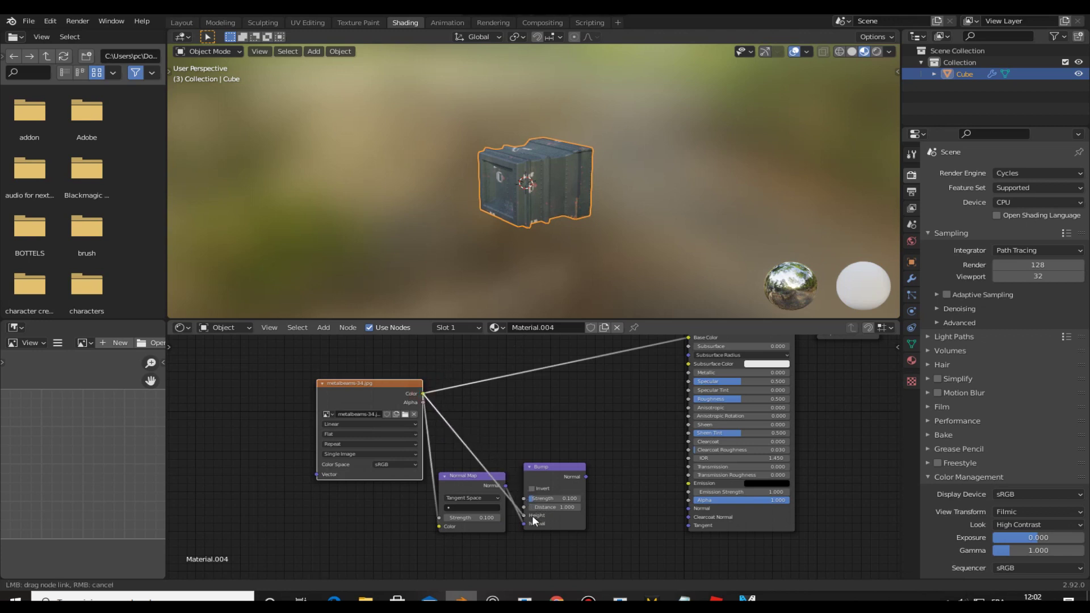
# Step: Connect the Bump node's Normal output to the Principled BSDF Normal input
pyautogui.moveTo(680, 502); pyautogui.dragTo(688, 508)
pyautogui.scroll(5, 471, 149)
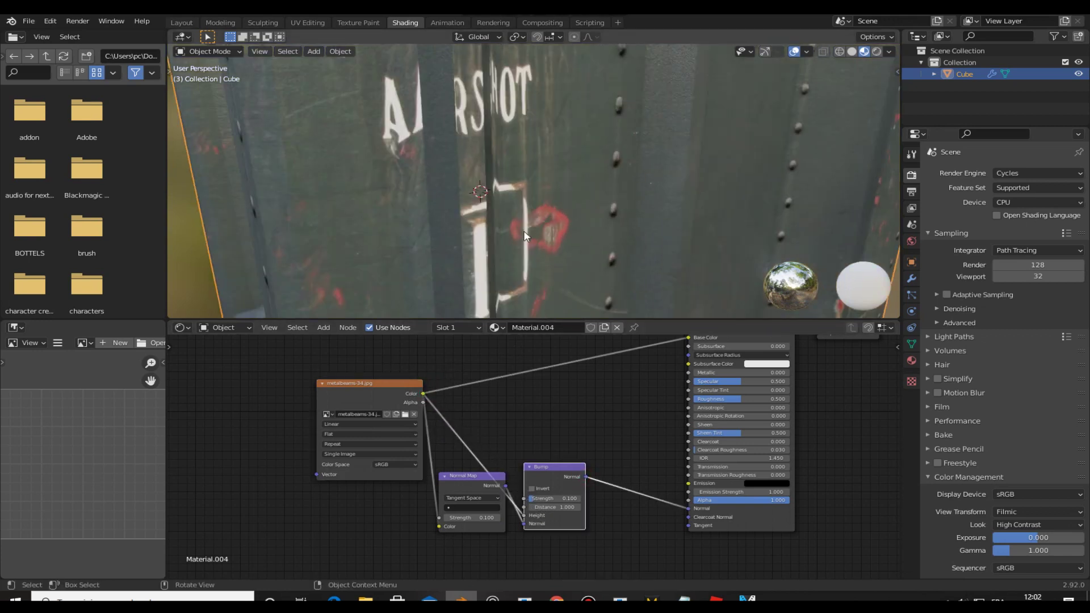
pyautogui.scroll(-2, 550, 201)
pyautogui.scroll(-2, 550, 246)
pyautogui.scroll(-2, 528, 432)
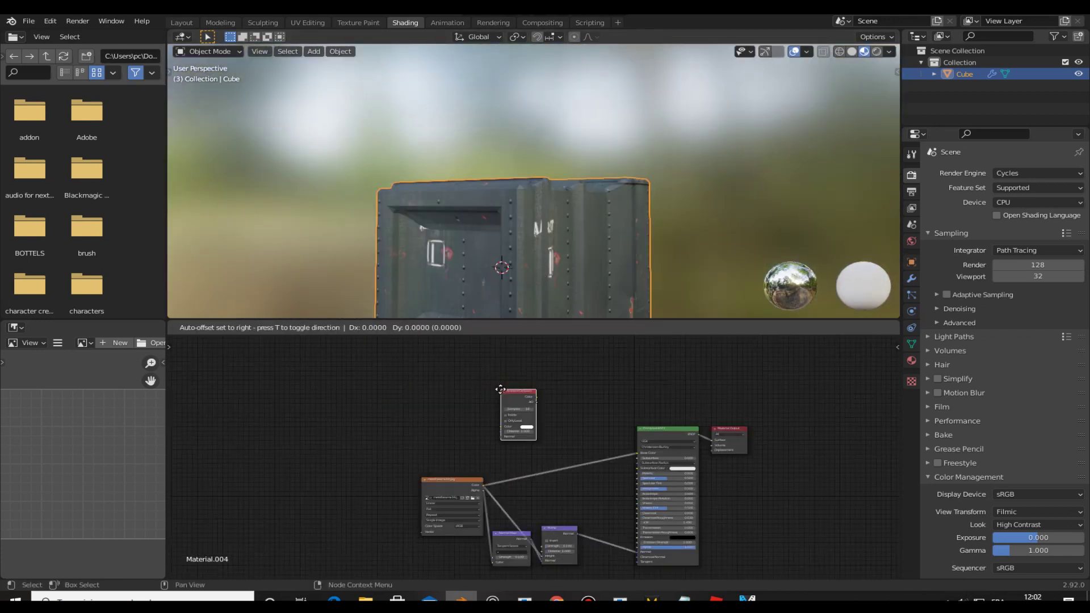
pyautogui.scroll(3, 510, 388)
pyautogui.keyDown('ctrl'); pyautogui.keyDown('shift'); pyautogui.click(510, 388); pyautogui.keyUp('shift'); pyautogui.keyUp('ctrl')
pyautogui.hotkey('shift', 'a')
# Step: Put a ColorRamp on the Ambient Occlusion link and slide its black stop to tighten the mask
pyautogui.write('col')
pyautogui.click(657, 409)
pyautogui.click(657, 409)
pyautogui.scroll(-2, 540, 213)
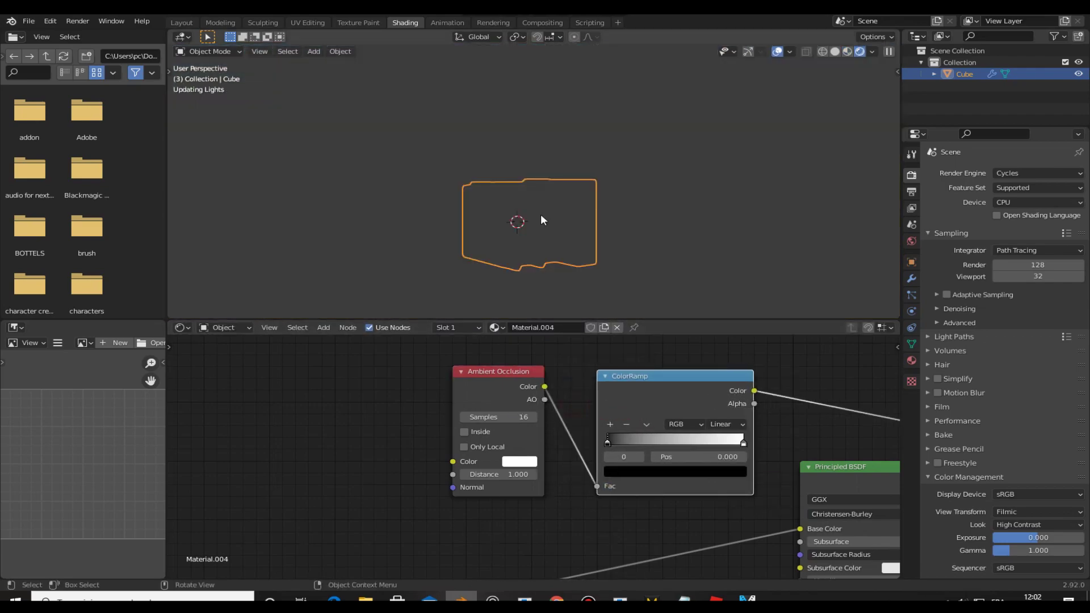
pyautogui.moveTo(608, 440); pyautogui.dragTo(714, 441)
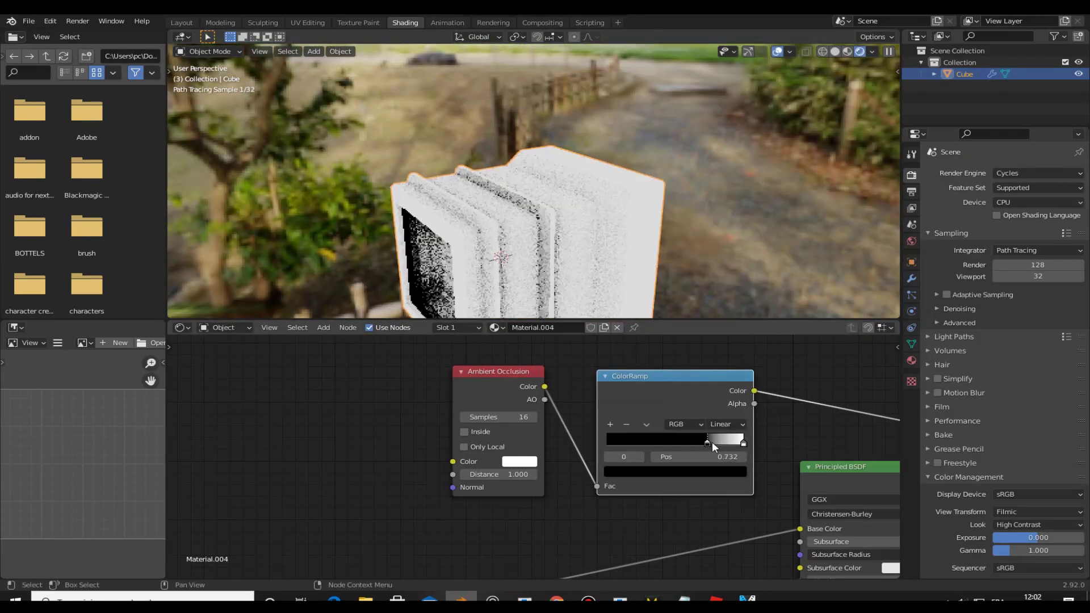
pyautogui.scroll(-2, 634, 366)
# Step: Insert a Mix node before Base Color, driven by the AO ColorRamp with its stop at 0.818
pyautogui.hotkey('shift', 'a')
pyautogui.write('mix')
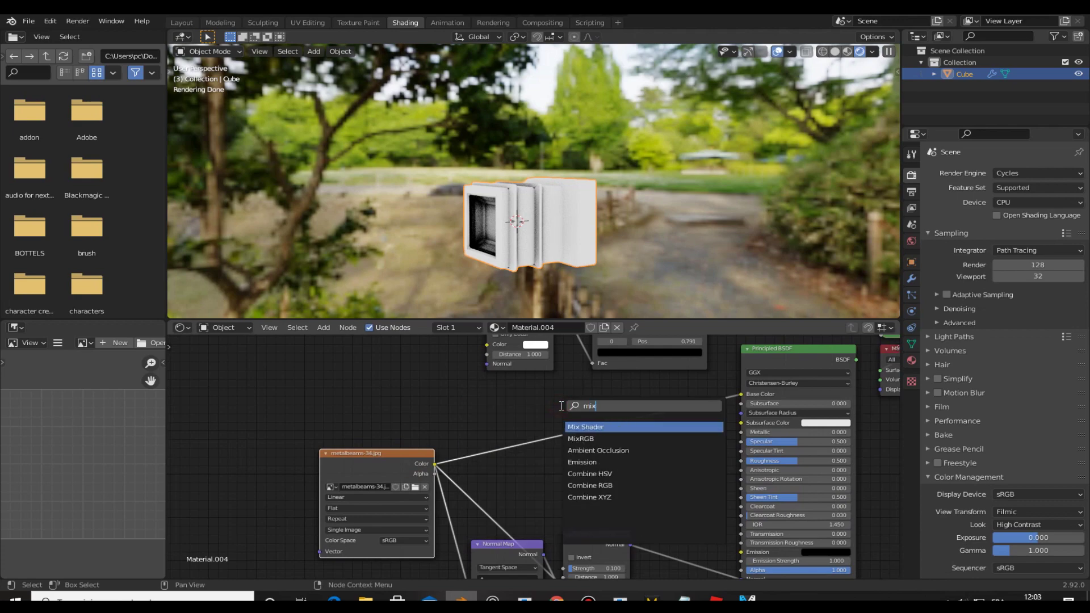
pyautogui.press('Return')
pyautogui.click(582, 454)
pyautogui.moveTo(583, 454); pyautogui.dragTo(526, 499, button='middle')
pyautogui.moveTo(635, 353); pyautogui.dragTo(488, 512)
pyautogui.moveTo(606, 391); pyautogui.dragTo(600, 392)
pyautogui.scroll(-2, 590, 409)
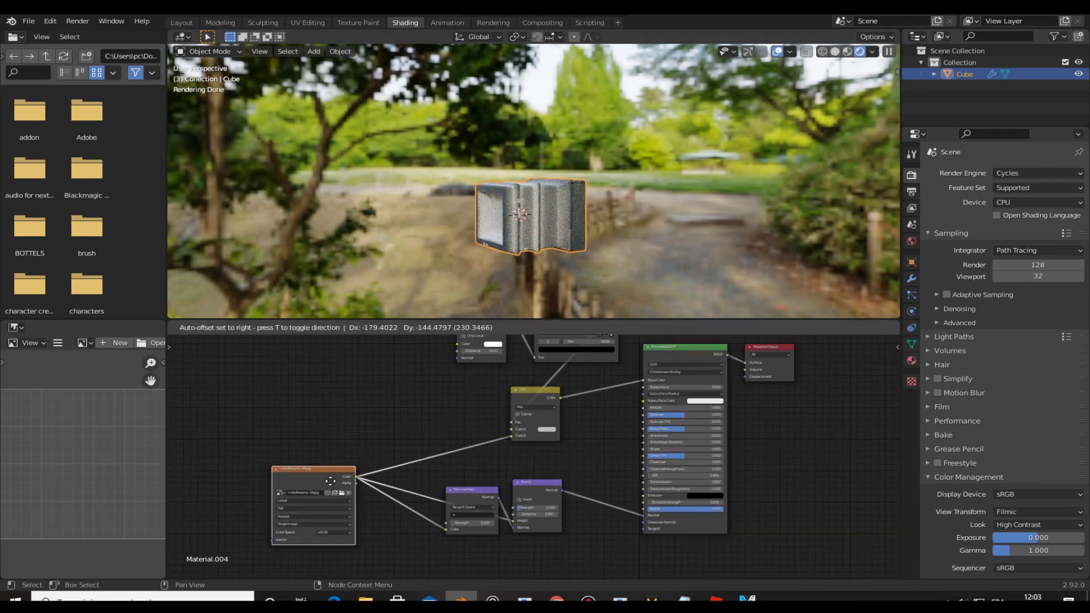
# Step: Add a copper image texture feeding the Mix node's Color1
pyautogui.moveTo(576, 423); pyautogui.dragTo(528, 398, button='middle')
pyautogui.click(338, 453)
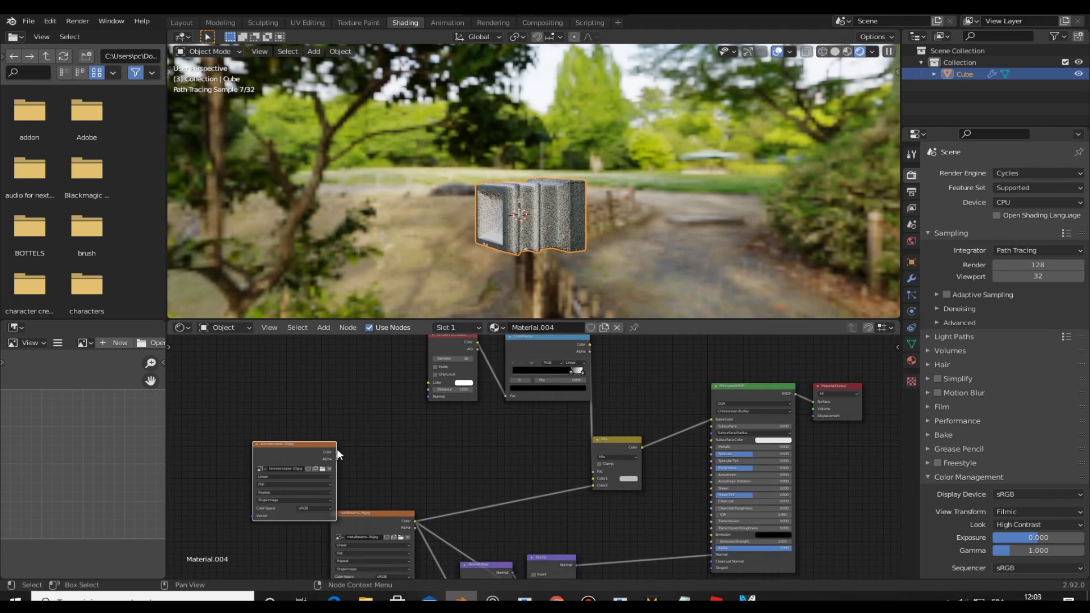
pyautogui.moveTo(600, 480); pyautogui.dragTo(593, 479)
pyautogui.moveTo(494, 218)
pyautogui.mouseDown(button='middle')
pyautogui.moveTo(530, 249)
pyautogui.moveTo(510, 266)
pyautogui.mouseUp(button='middle')
pyautogui.scroll(-2, 471, 500)
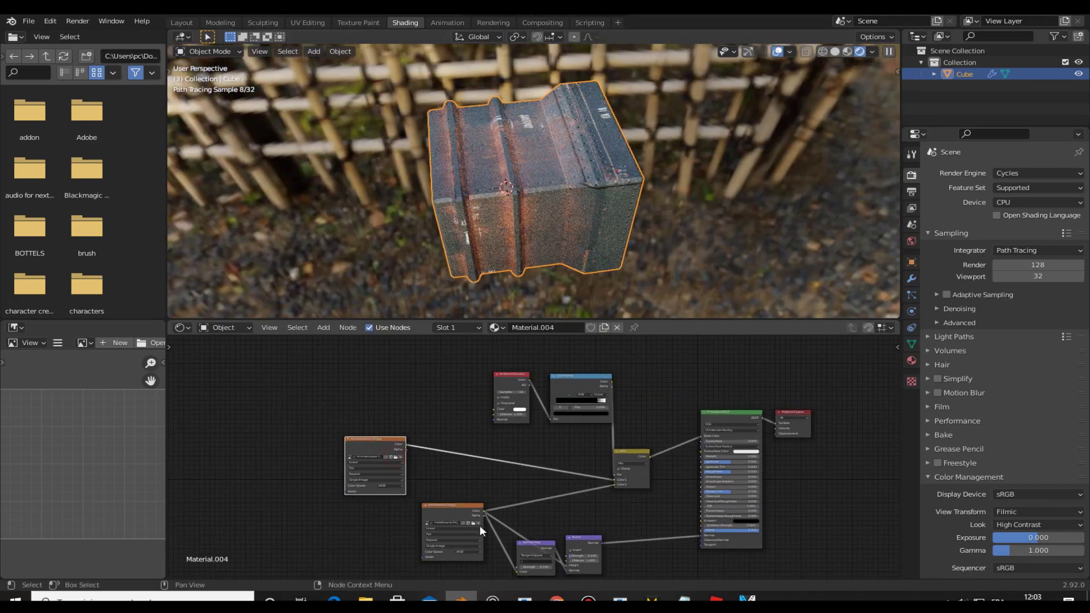
# Step: Insert a Hue Saturation Value node on the copper-to-Mix link
pyautogui.hotkey('shift', 'a')
pyautogui.click(454, 417)
pyautogui.write('hue')
pyautogui.press('Return')
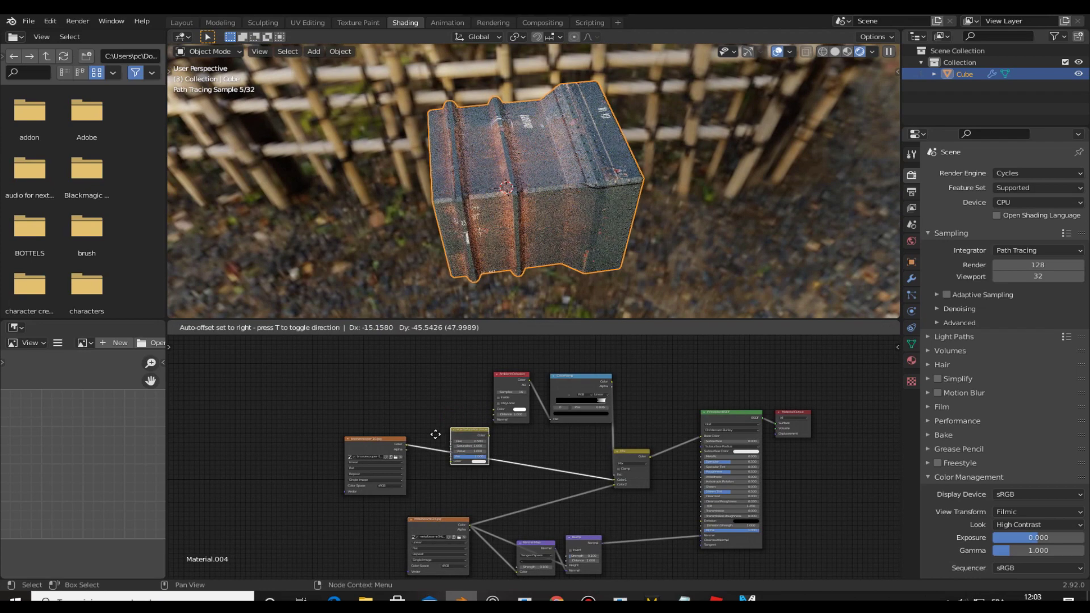
pyautogui.click(454, 448)
pyautogui.scroll(3, 349, 465)
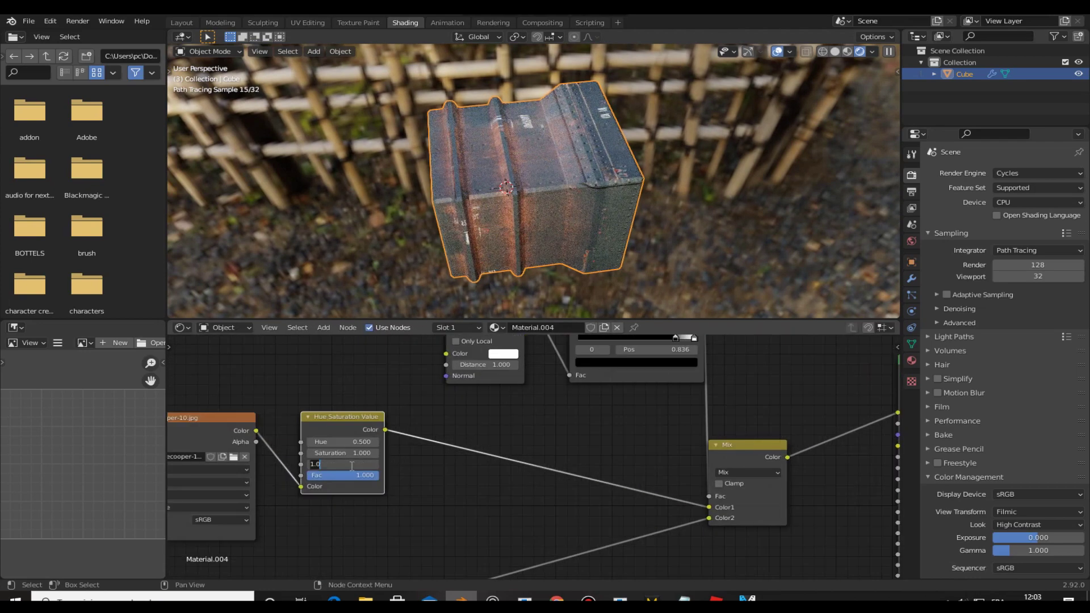
pyautogui.write('45')
pyautogui.press('Return')
# Step: Set the Hue Saturation Value node's Value to 0.454, keeping Hue at 0.500
pyautogui.moveTo(573, 215); pyautogui.dragTo(595, 165, button='middle')
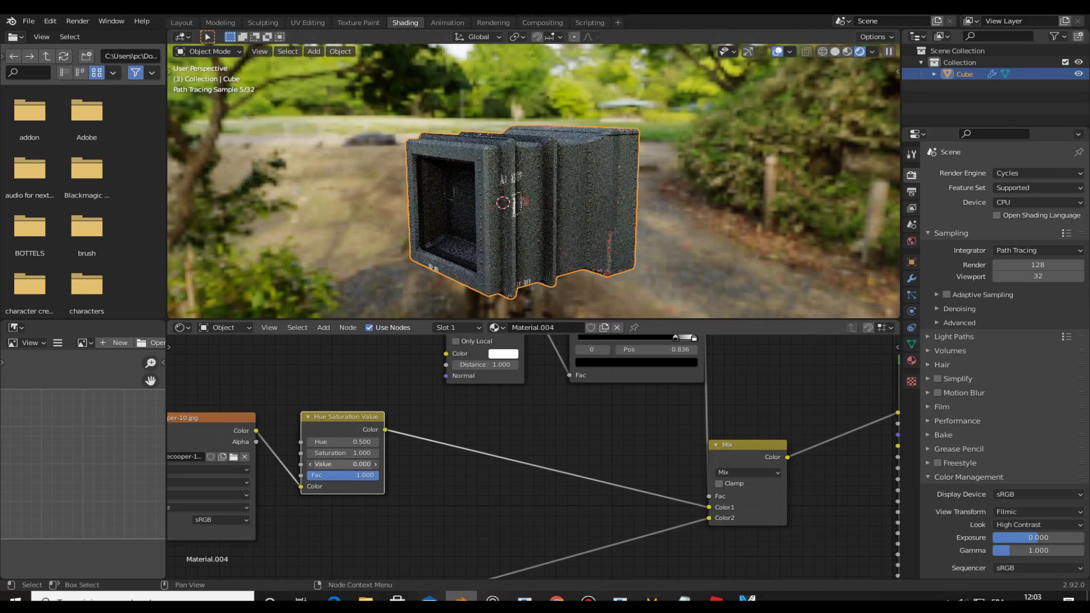
pyautogui.click(334, 464)
pyautogui.write('0.454')
pyautogui.press('Return')
pyautogui.scroll(2, 315, 423)
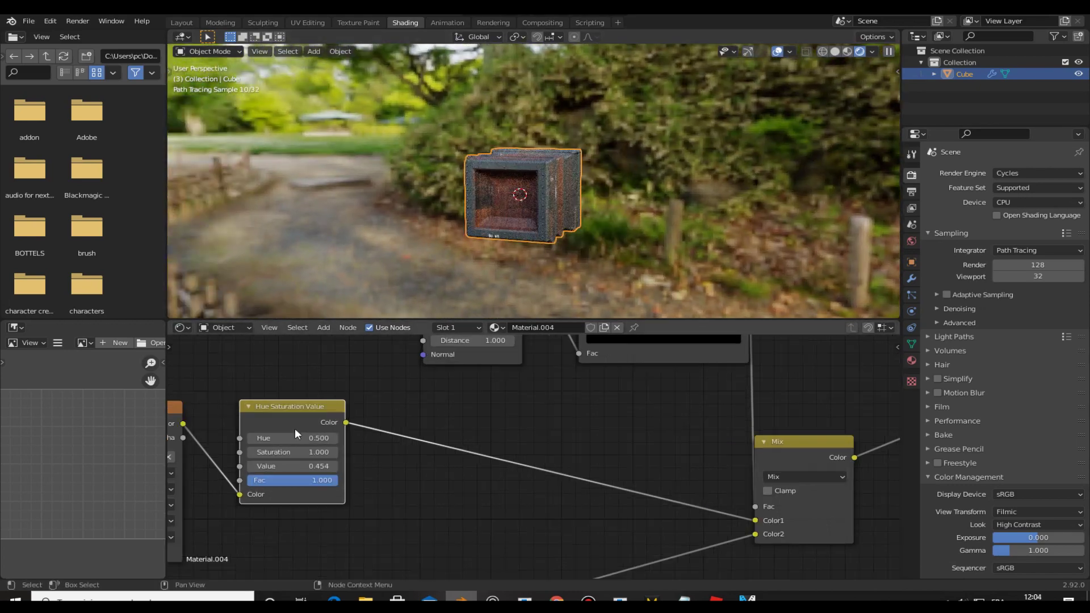
pyautogui.press('BackSpace')
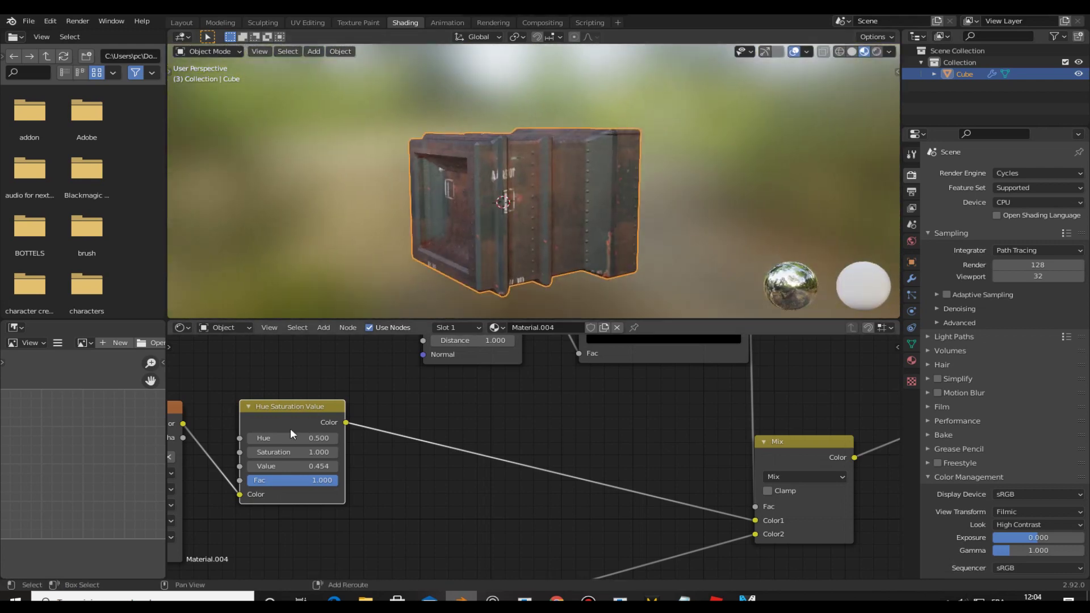
# Step: Preview the ColorRamp mask and then the Mix output on the crate
pyautogui.moveTo(463, 259); pyautogui.dragTo(458, 248, button='middle')
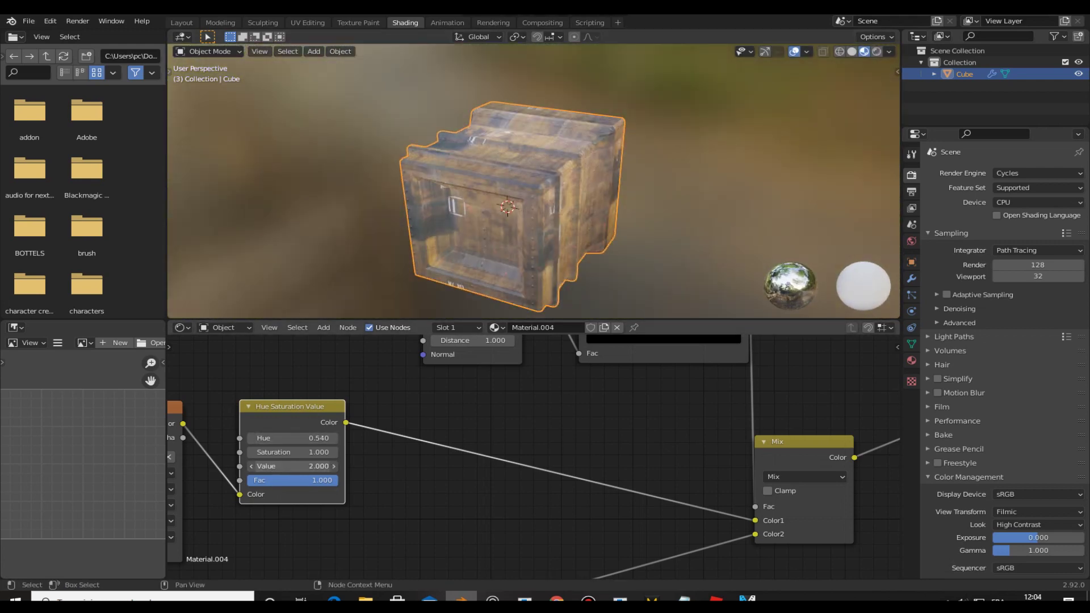
pyautogui.scroll(-3, 458, 247)
pyautogui.scroll(-5, 485, 487)
pyautogui.moveTo(486, 487)
pyautogui.mouseDown(button='middle')
pyautogui.moveTo(485, 405)
pyautogui.moveTo(431, 440)
pyautogui.mouseUp(button='middle')
pyautogui.keyDown('ctrl'); pyautogui.keyDown('shift'); pyautogui.click(590, 340); pyautogui.keyUp('shift'); pyautogui.keyUp('ctrl')
pyautogui.keyDown('ctrl'); pyautogui.keyDown('shift'); pyautogui.click(646, 409); pyautogui.keyUp('shift'); pyautogui.keyUp('ctrl')
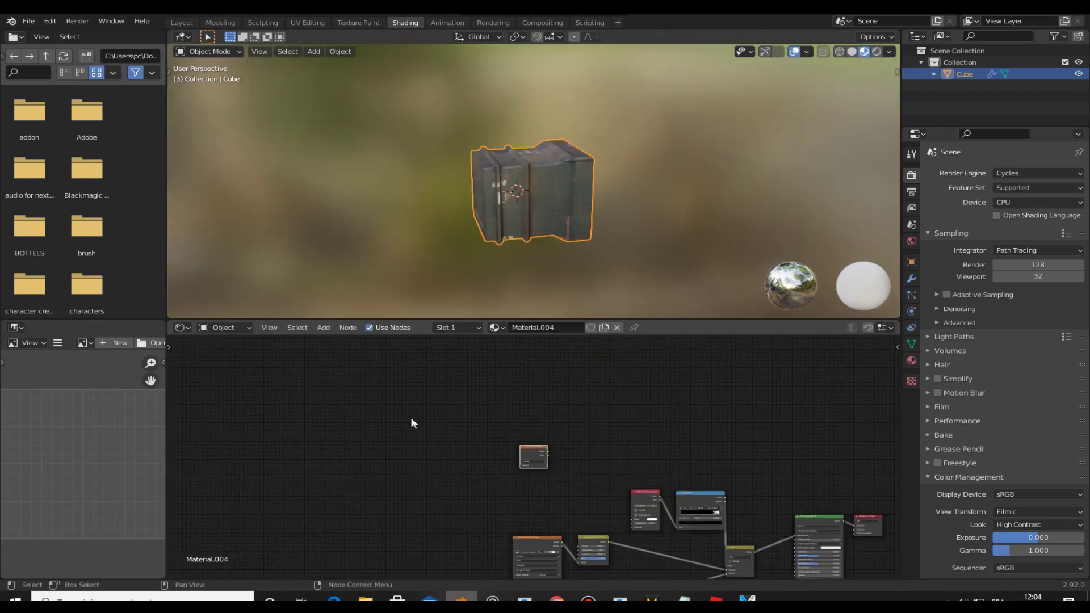
# Step: Drive the Gradient Texture from Object coordinates through a Mapping node rotated 90° on Y
pyautogui.scroll(4, 454, 408)
pyautogui.keyDown('ctrl'); pyautogui.keyDown('shift'); pyautogui.click(484, 394); pyautogui.keyUp('shift'); pyautogui.keyUp('ctrl')
pyautogui.press('KP_1')
pyautogui.hotkey('ctrl', 't')
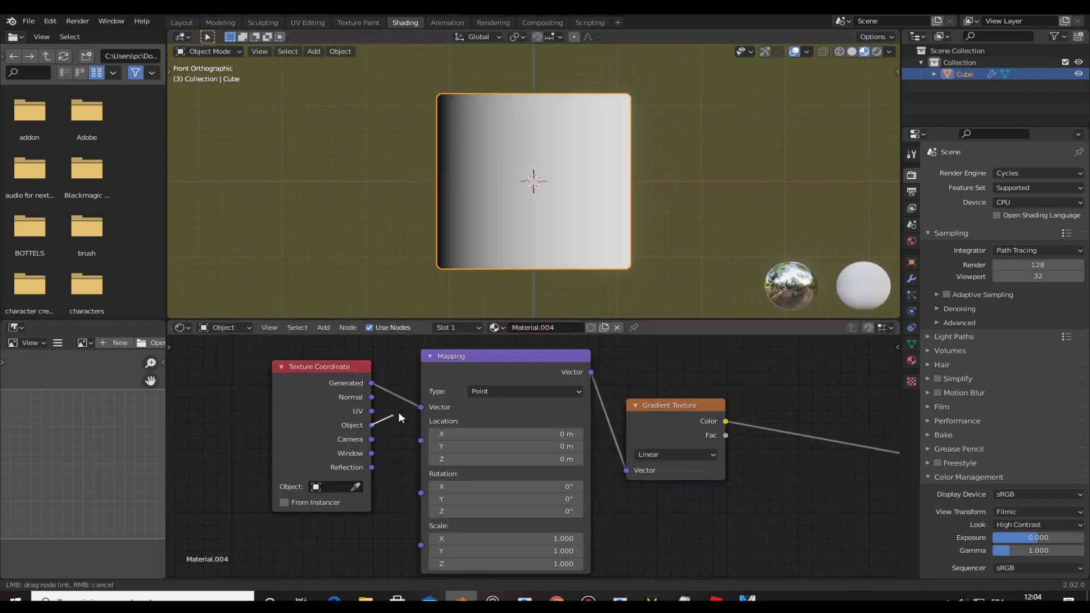
pyautogui.moveTo(371, 425); pyautogui.dragTo(421, 407)
pyautogui.moveTo(505, 499); pyautogui.dragTo(488, 499)
pyautogui.hotkey('ctrl', 'z')
pyautogui.scroll(-2, 489, 445)
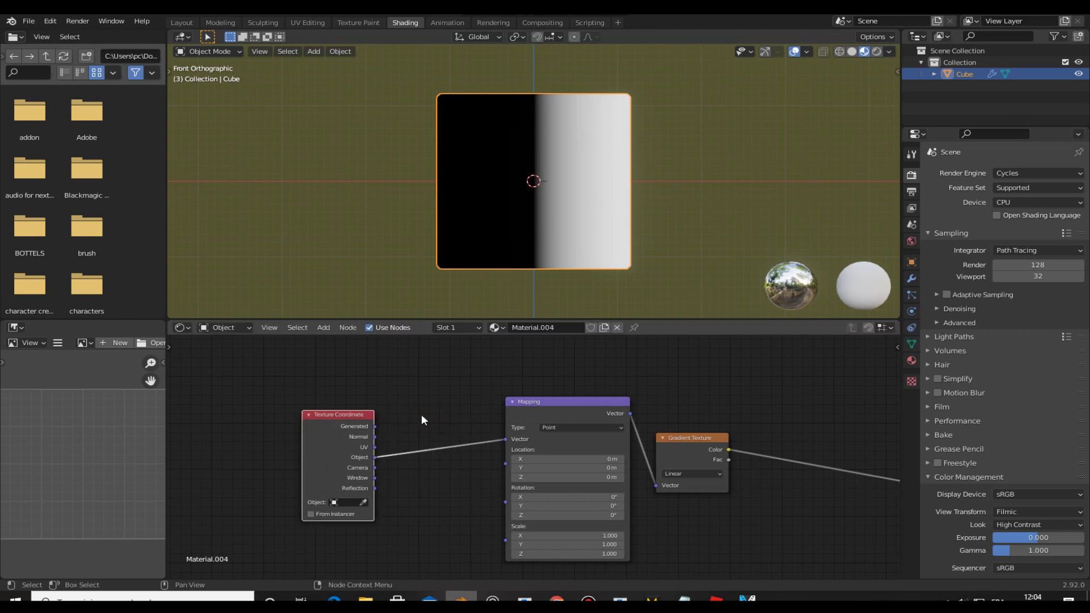
pyautogui.write('oi')
pyautogui.doubleClick(567, 506)
pyautogui.write('90')
pyautogui.press('Return')
# Step: Distort the coordinates with a Noise Texture through a Mix color node at Fac 0.400
pyautogui.hotkey('shift', 'a')
pyautogui.click(454, 420)
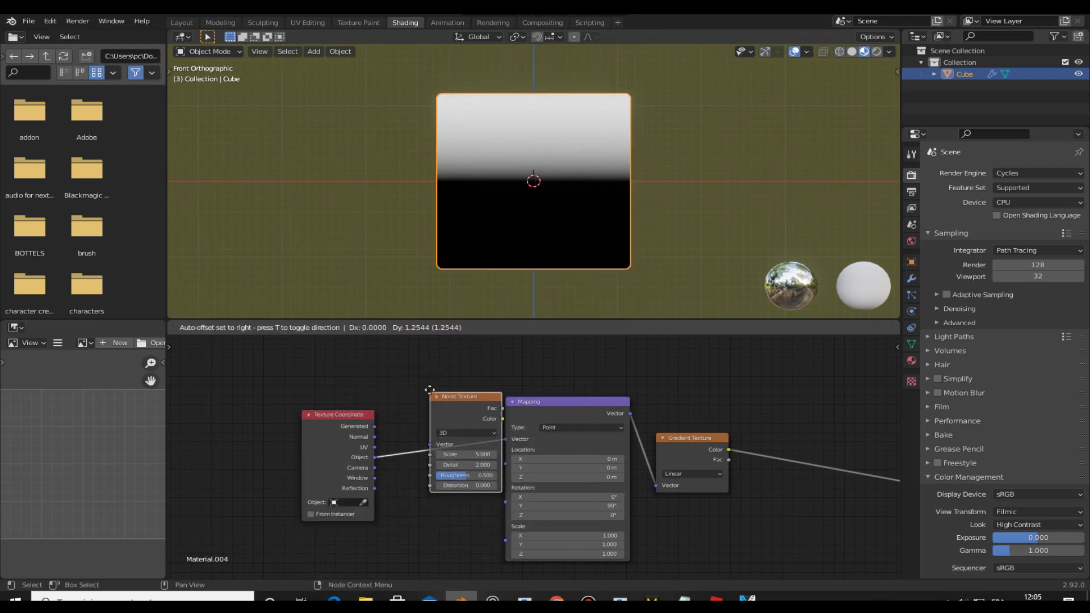
pyautogui.hotkey('shift', 'a')
pyautogui.write('m')
pyautogui.click(463, 469)
pyautogui.click(484, 431)
pyautogui.moveTo(279, 456); pyautogui.dragTo(448, 467)
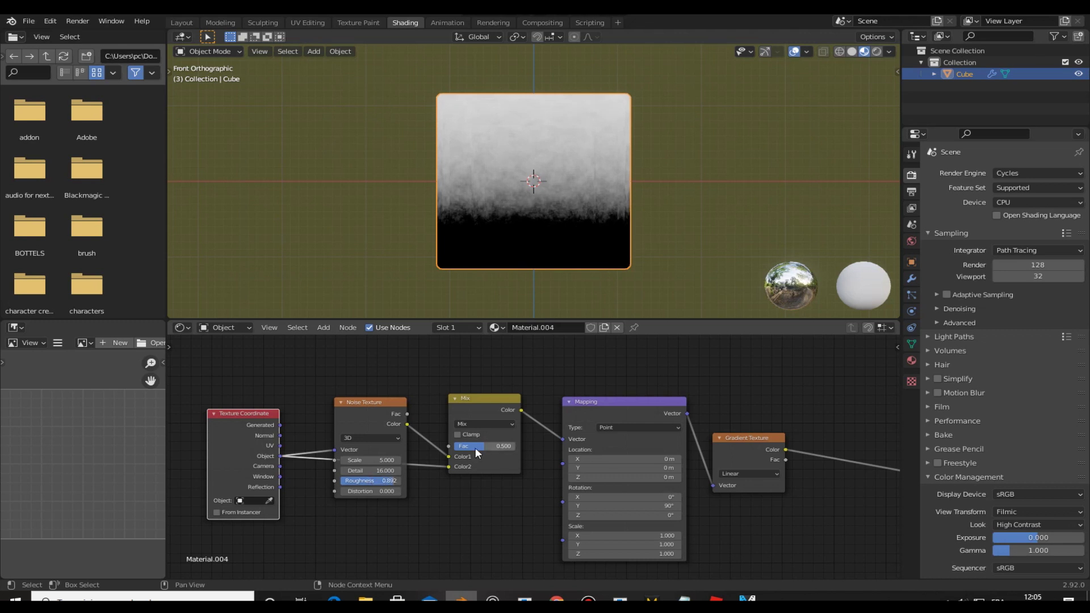
pyautogui.moveTo(475, 451); pyautogui.dragTo(463, 451)
# Step: Add a ColorRamp after the Gradient Texture with a white stop
pyautogui.moveTo(816, 404); pyautogui.dragTo(663, 403, button='middle')
pyautogui.hotkey('shift', 'a')
pyautogui.write('col')
pyautogui.click(790, 467)
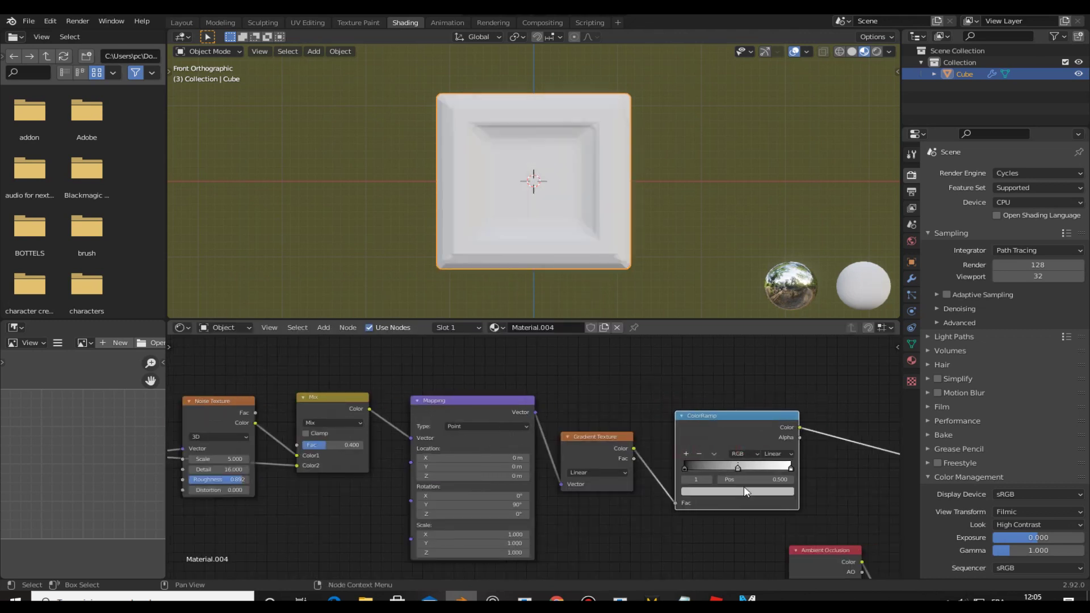
pyautogui.click(737, 491)
# Step: Adjust the mapping to Location X 0.13 m and Scale Z 1.160
pyautogui.moveTo(471, 457); pyautogui.dragTo(488, 458)
pyautogui.moveTo(489, 256); pyautogui.dragTo(530, 214, button='middle')
pyautogui.moveTo(471, 553); pyautogui.dragTo(480, 552)
pyautogui.press('KP_1')
pyautogui.scroll(3, 462, 182)
pyautogui.moveTo(471, 458); pyautogui.dragTo(460, 457)
pyautogui.moveTo(352, 239); pyautogui.dragTo(379, 231, button='middle')
pyautogui.press('KP_1')
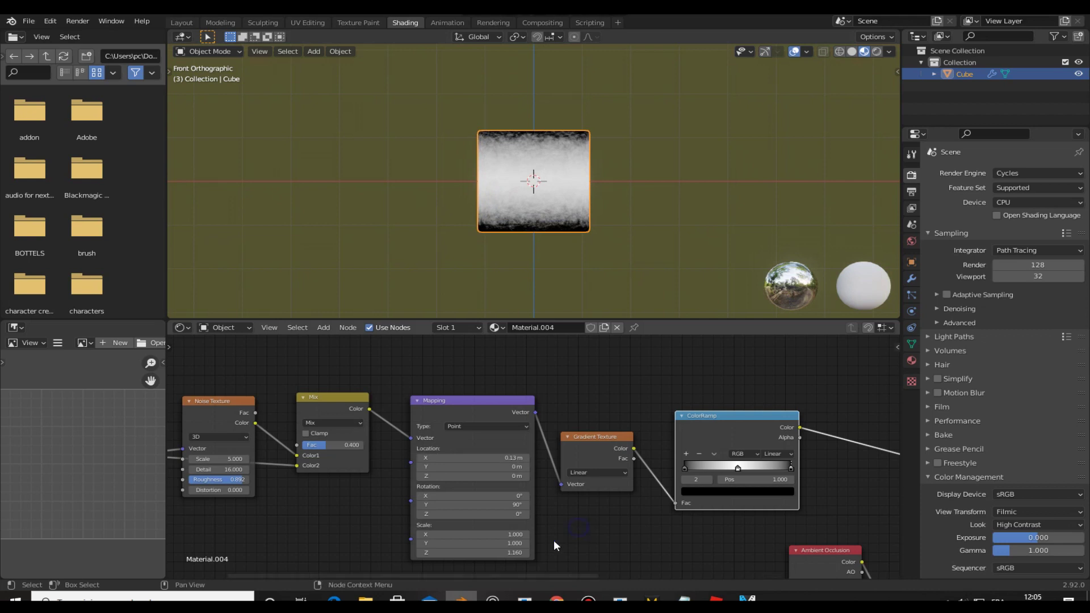
pyautogui.moveTo(534, 238); pyautogui.dragTo(567, 227, button='middle')
pyautogui.scroll(-3, 750, 417)
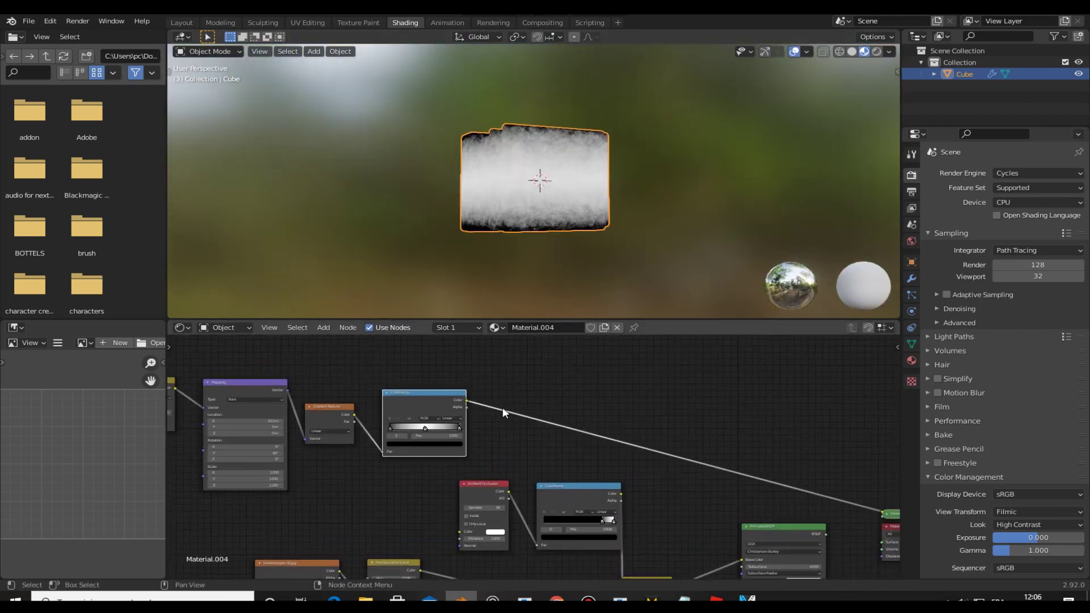
# Step: Reposition the node group and connect the Mix output to the other Mix's Color2
pyautogui.scroll(-2, 568, 454)
pyautogui.moveTo(648, 471); pyautogui.dragTo(518, 525)
pyautogui.scroll(4, 519, 481)
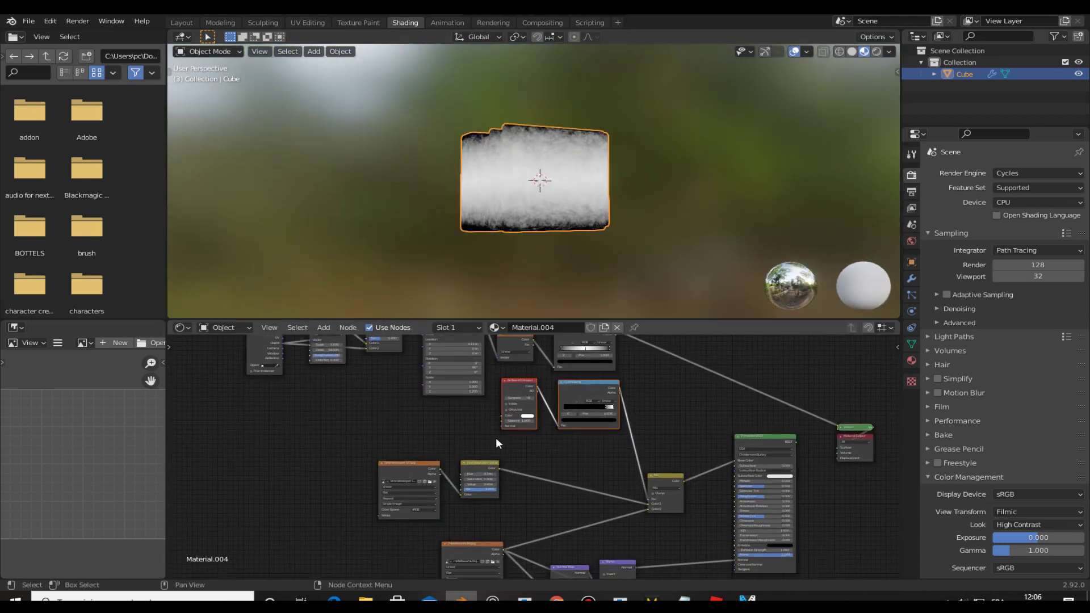
pyautogui.moveTo(519, 482); pyautogui.dragTo(534, 373)
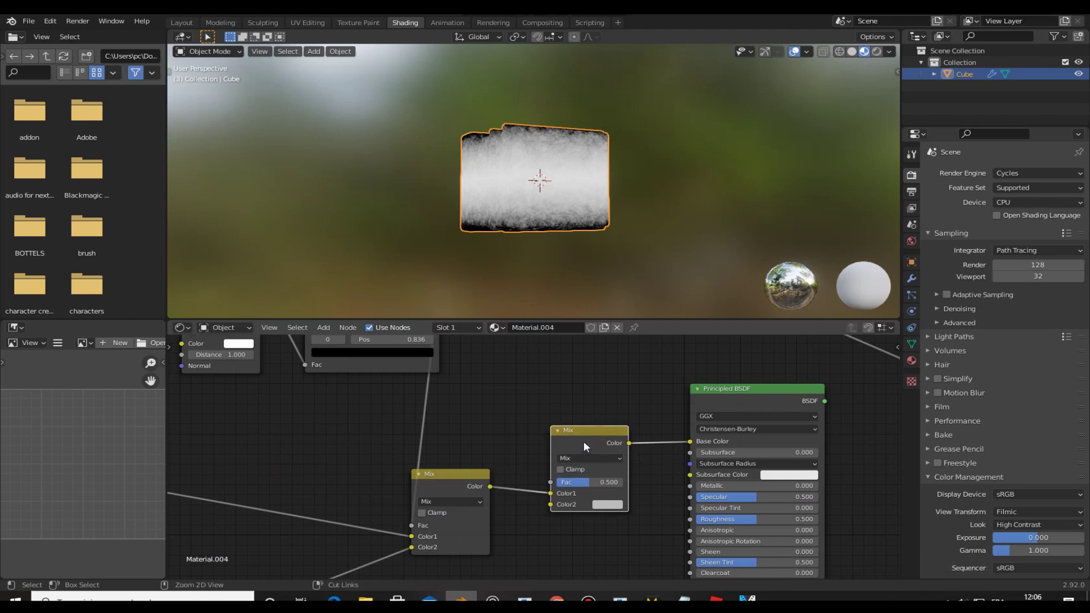
pyautogui.scroll(4, 567, 237)
pyautogui.moveTo(551, 507); pyautogui.dragTo(551, 505)
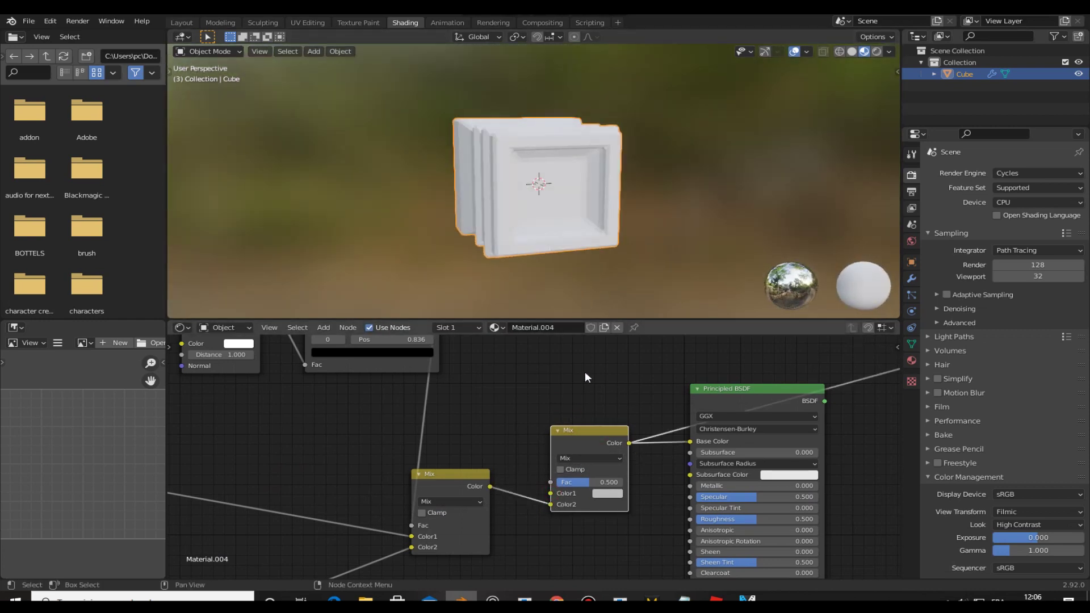
# Step: Link the top ColorRamp's Color into the Mix factor and open an image file browser
pyautogui.scroll(-3, 585, 369)
pyautogui.scroll(-1, 539, 363)
pyautogui.moveTo(479, 360); pyautogui.dragTo(535, 519)
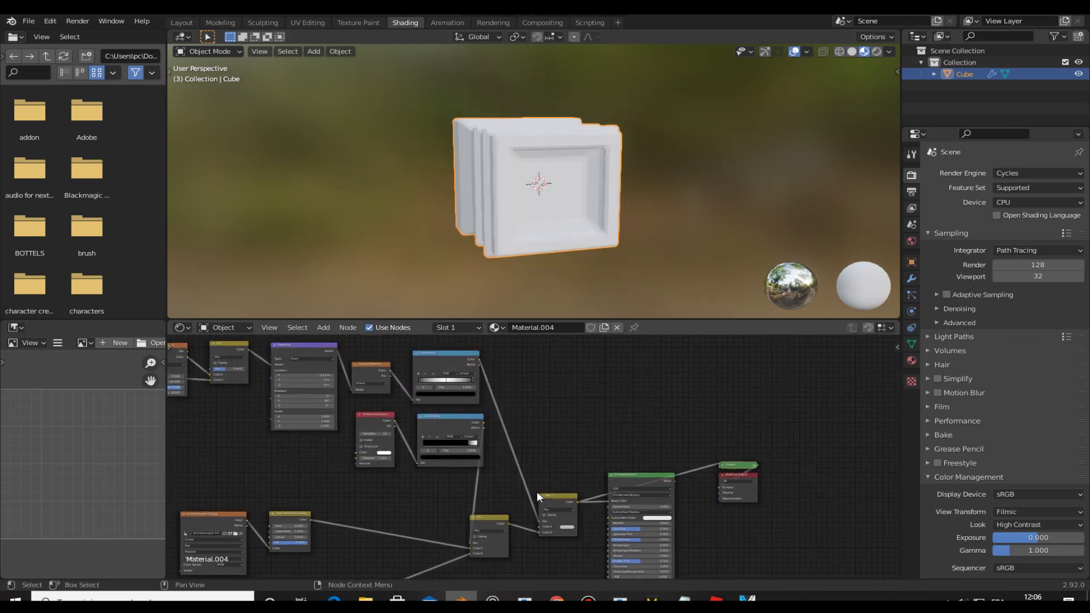
pyautogui.moveTo(480, 209); pyautogui.dragTo(696, 202, button='middle')
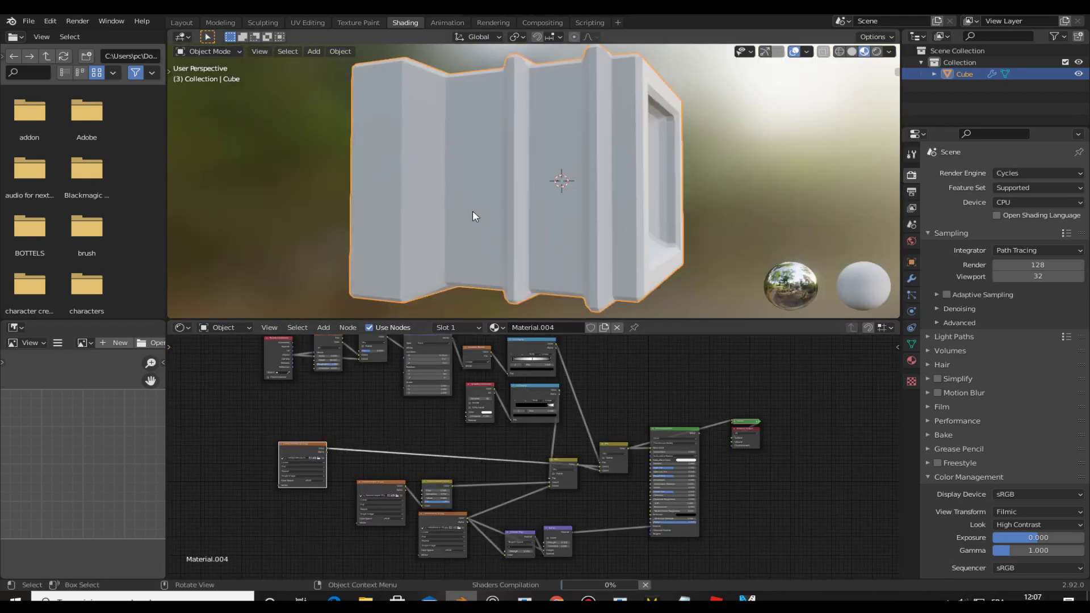
pyautogui.moveTo(660, 155); pyautogui.dragTo(364, 155, button='middle')
pyautogui.scroll(3, 620, 511)
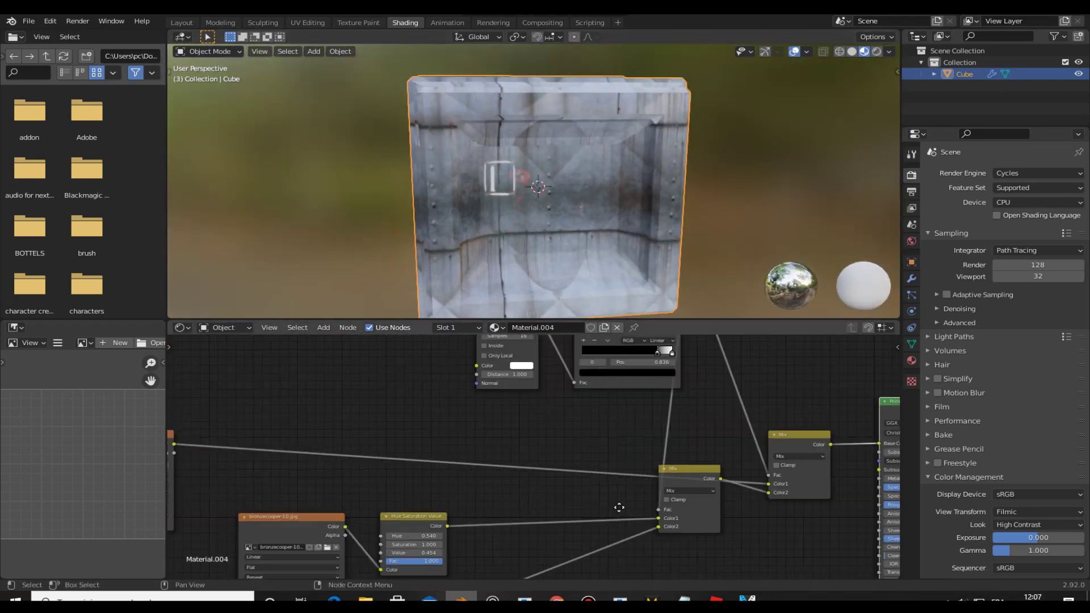
pyautogui.moveTo(620, 511); pyautogui.dragTo(595, 477, button='middle')
pyautogui.moveTo(355, 246); pyautogui.dragTo(407, 221, button='middle')
pyautogui.click(431, 466)
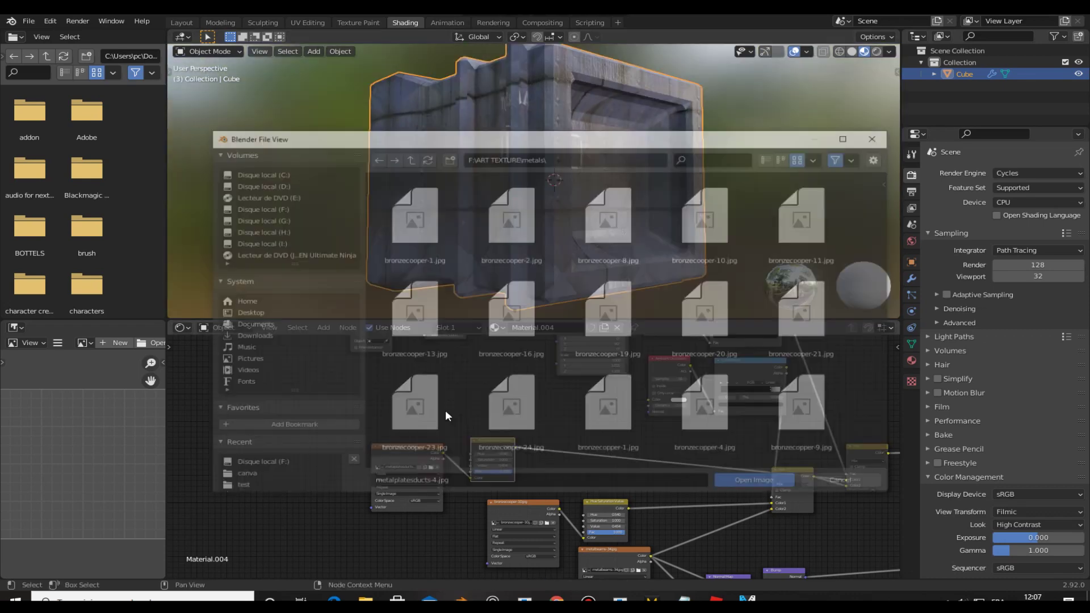
# Step: Load bronzecooper-19.jpg and lower the Hue Saturation Value's Value to 0.154
pyautogui.doubleClick(617, 313)
pyautogui.scroll(2, 737, 422)
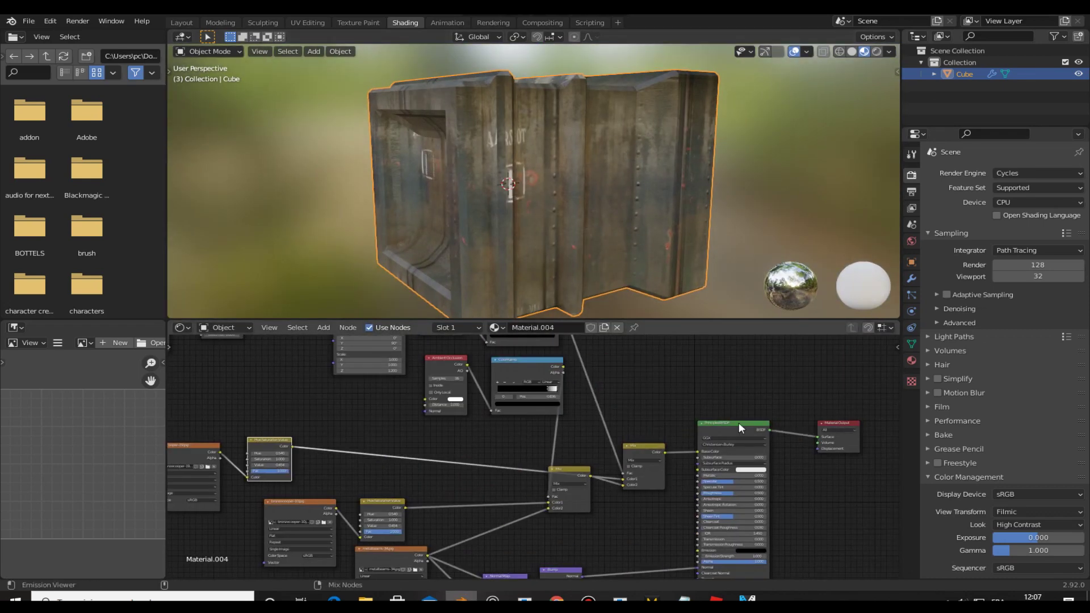
pyautogui.scroll(3, 406, 481)
pyautogui.moveTo(391, 471); pyautogui.dragTo(363, 471)
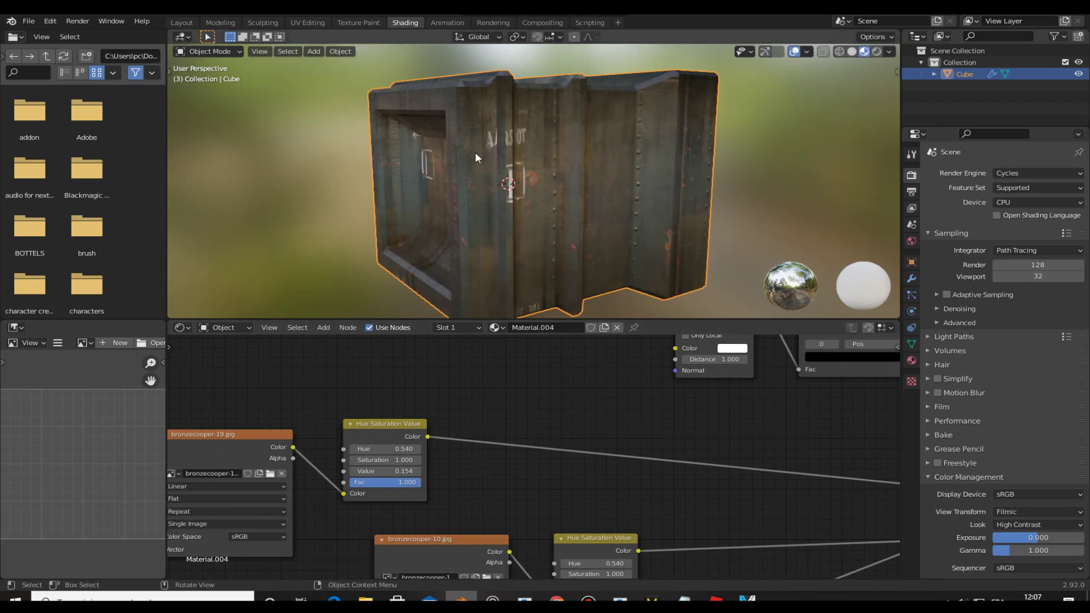
# Step: Switch the viewport to Rendered shading and select a group of shader nodes
pyautogui.moveTo(476, 158); pyautogui.dragTo(431, 165, button='middle')
pyautogui.click(877, 51)
pyautogui.press('Home')
pyautogui.moveTo(266, 473)
pyautogui.mouseDown()
pyautogui.moveTo(608, 380)
pyautogui.moveTo(419, 409)
pyautogui.mouseUp()
pyautogui.scroll(2, 424, 451)
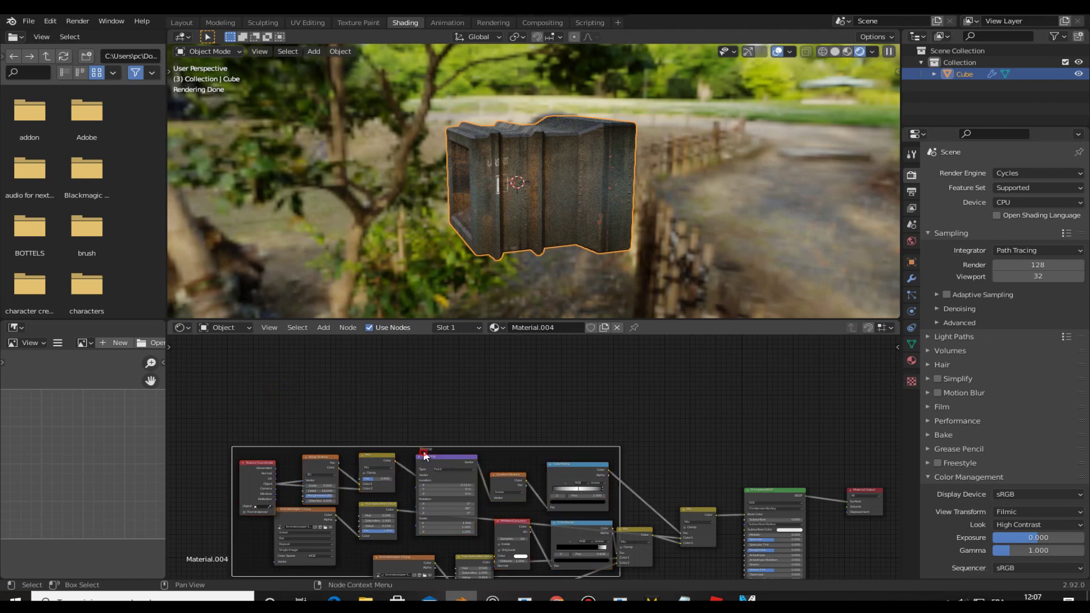
pyautogui.moveTo(533, 393)
pyautogui.mouseDown(button='middle')
pyautogui.moveTo(553, 440)
pyautogui.moveTo(533, 409)
pyautogui.mouseUp(button='middle')
pyautogui.moveTo(522, 194); pyautogui.dragTo(544, 390, button='middle')
pyautogui.scroll(2, 536, 483)
# Step: Preview several texture nodes' outputs on the crate, ending on the blue metal texture
pyautogui.keyDown('ctrl'); pyautogui.keyDown('shift'); pyautogui.click(537, 482); pyautogui.keyUp('shift'); pyautogui.keyUp('ctrl')
pyautogui.moveTo(536, 482); pyautogui.dragTo(631, 394, button='middle')
pyautogui.keyDown('ctrl'); pyautogui.keyDown('shift'); pyautogui.click(507, 491); pyautogui.keyUp('shift'); pyautogui.keyUp('ctrl')
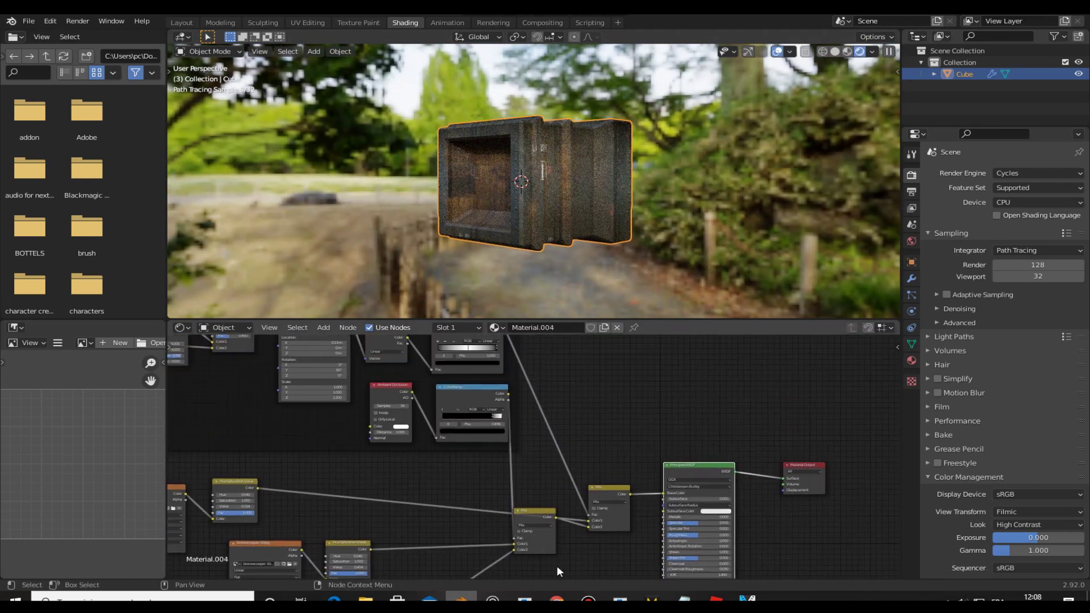
pyautogui.moveTo(507, 491)
pyautogui.mouseDown(button='middle')
pyautogui.moveTo(331, 539)
pyautogui.moveTo(622, 432)
pyautogui.moveTo(455, 547)
pyautogui.mouseUp(button='middle')
pyautogui.keyDown('ctrl'); pyautogui.keyDown('shift'); pyautogui.click(332, 540); pyautogui.keyUp('shift'); pyautogui.keyUp('ctrl')
pyautogui.keyDown('ctrl'); pyautogui.keyDown('shift'); pyautogui.click(455, 546); pyautogui.keyUp('shift'); pyautogui.keyUp('ctrl')
pyautogui.keyDown('ctrl'); pyautogui.keyDown('shift'); pyautogui.click(253, 415); pyautogui.keyUp('shift'); pyautogui.keyUp('ctrl')
pyautogui.moveTo(254, 414)
pyautogui.mouseDown(button='middle')
pyautogui.moveTo(364, 385)
pyautogui.moveTo(510, 403)
pyautogui.moveTo(529, 395)
pyautogui.moveTo(479, 482)
pyautogui.mouseUp(button='middle')
pyautogui.keyDown('ctrl'); pyautogui.keyDown('shift'); pyautogui.click(510, 403); pyautogui.keyUp('shift'); pyautogui.keyUp('ctrl')
pyautogui.keyDown('ctrl'); pyautogui.keyDown('shift'); pyautogui.click(478, 482); pyautogui.keyUp('shift'); pyautogui.keyUp('ctrl')
pyautogui.moveTo(657, 442); pyautogui.dragTo(794, 379, button='middle')
pyautogui.hotkey('shift', 'a')
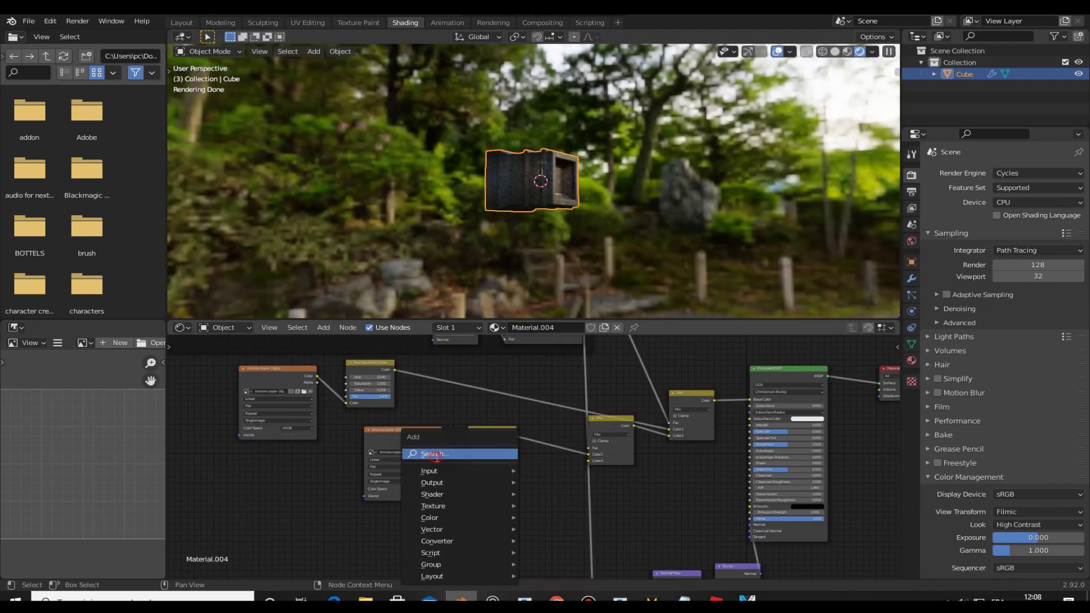
# Step: Add a Musgrave Texture (Scale 2.3, Detail 16, Dimension 0.530) and preview its Height
pyautogui.click(449, 522)
pyautogui.press('z')
pyautogui.click(481, 234)
pyautogui.scroll(5, 482, 234)
pyautogui.scroll(3, 639, 419)
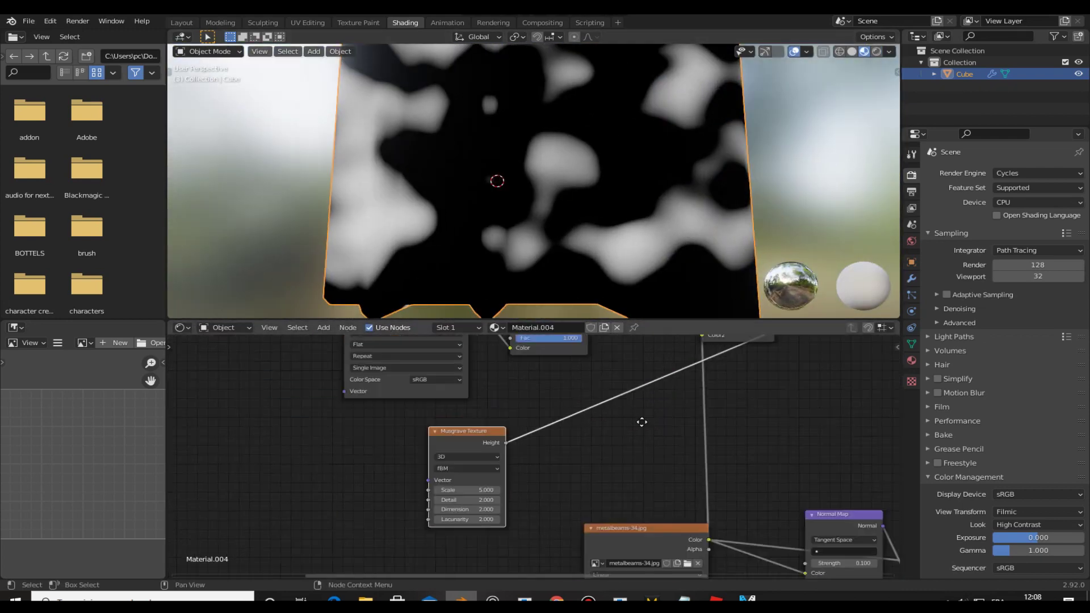
pyautogui.scroll(2, 639, 419)
pyautogui.moveTo(426, 527)
pyautogui.mouseDown()
pyautogui.moveTo(397, 527)
pyautogui.moveTo(408, 500)
pyautogui.mouseUp()
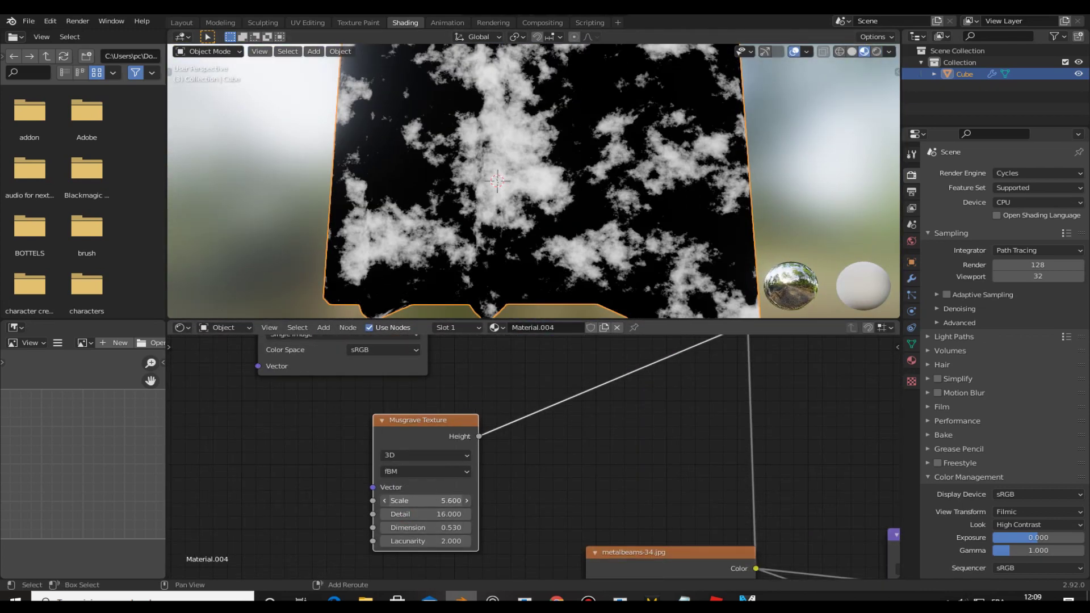
pyautogui.scroll(-5, 527, 101)
pyautogui.scroll(-3, 622, 379)
pyautogui.moveTo(622, 379); pyautogui.dragTo(575, 389, button='middle')
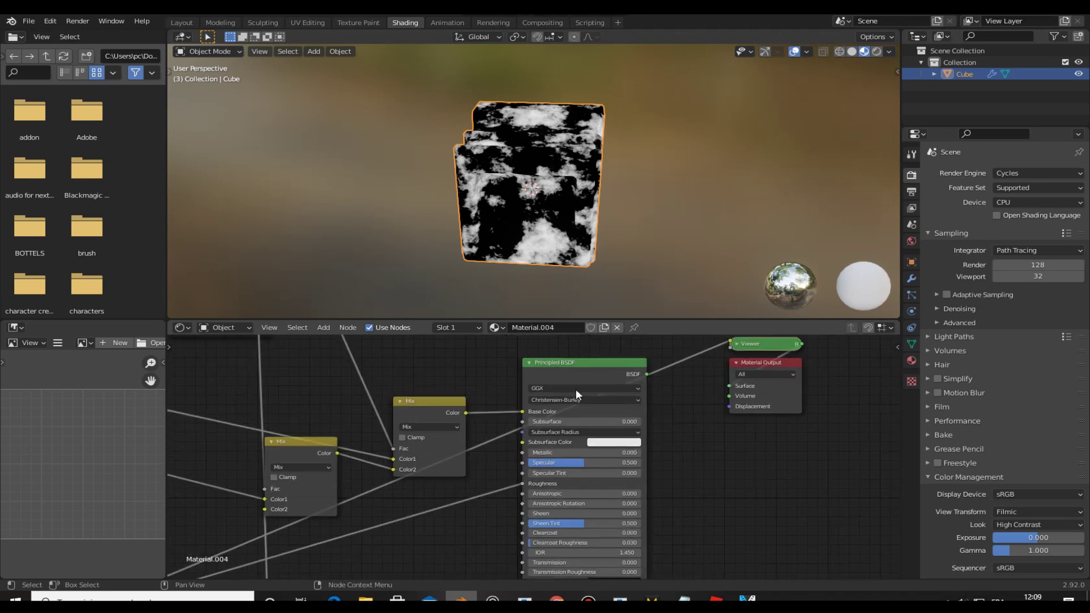
pyautogui.moveTo(512, 195)
pyautogui.mouseDown(button='middle')
pyautogui.moveTo(441, 217)
pyautogui.moveTo(367, 516)
pyautogui.moveTo(444, 479)
pyautogui.mouseUp(button='middle')
pyautogui.keyDown('ctrl'); pyautogui.keyDown('shift'); pyautogui.click(367, 515); pyautogui.keyUp('shift'); pyautogui.keyUp('ctrl')
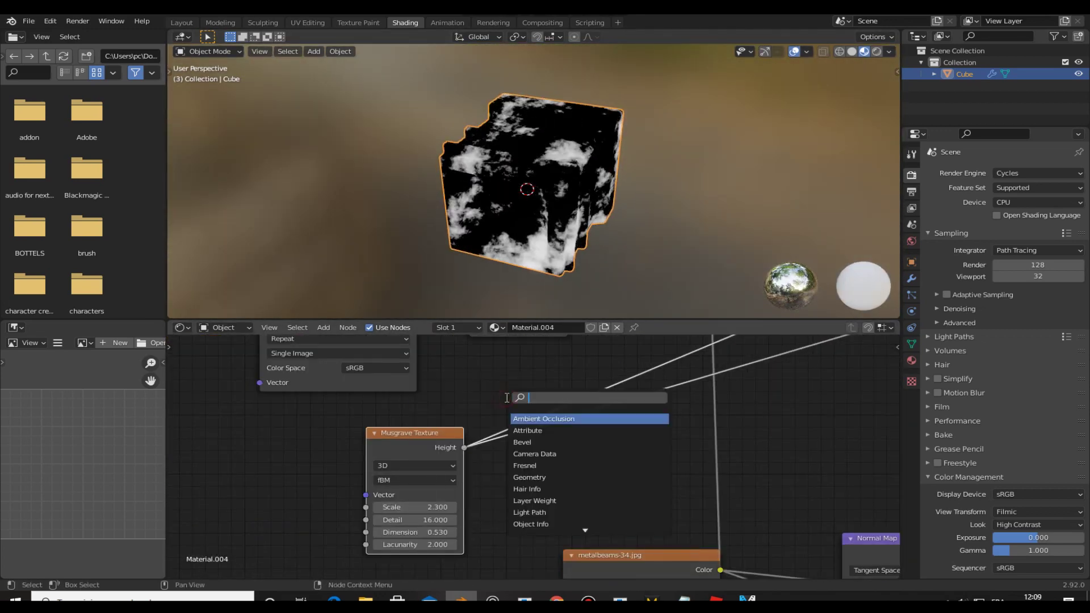
# Step: Insert a ColorRamp on the Musgrave Height link and view the full crate rendered
pyautogui.write('color ramp')
pyautogui.press('Return')
pyautogui.click(585, 462)
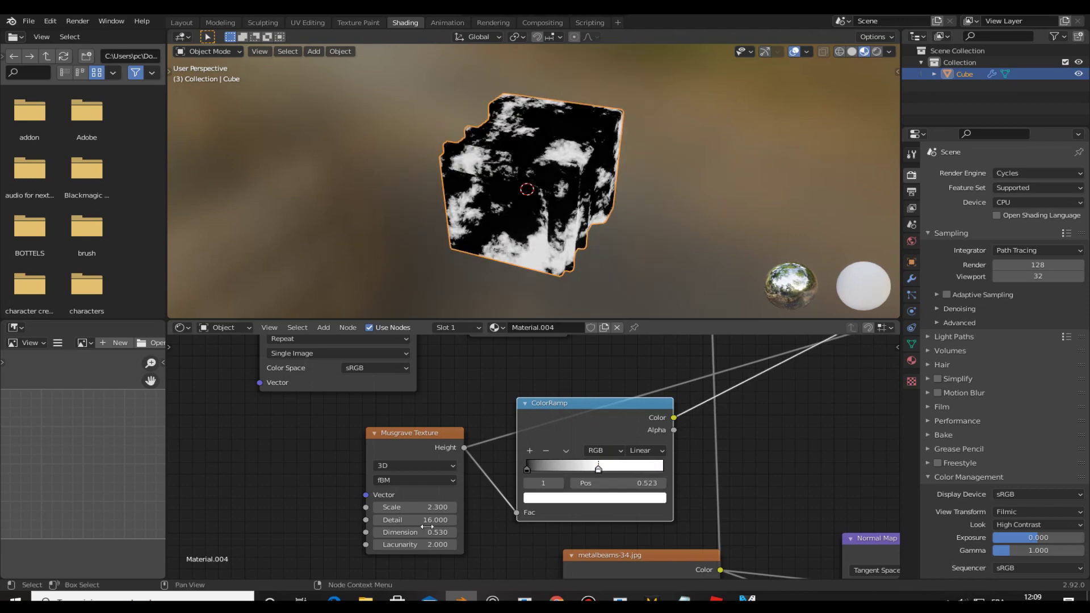
pyautogui.moveTo(608, 449); pyautogui.dragTo(258, 545, button='middle')
pyautogui.keyDown('ctrl'); pyautogui.keyDown('shift'); pyautogui.click(634, 387); pyautogui.keyUp('shift'); pyautogui.keyUp('ctrl')
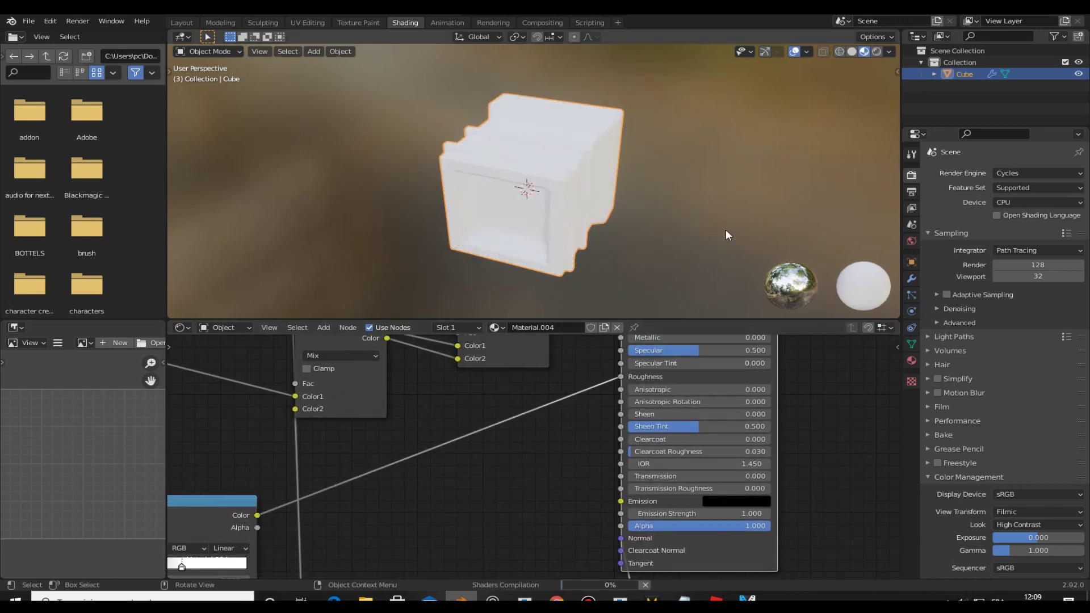
pyautogui.moveTo(725, 230); pyautogui.dragTo(644, 226, button='middle')
pyautogui.press('z')
pyautogui.click(573, 144)
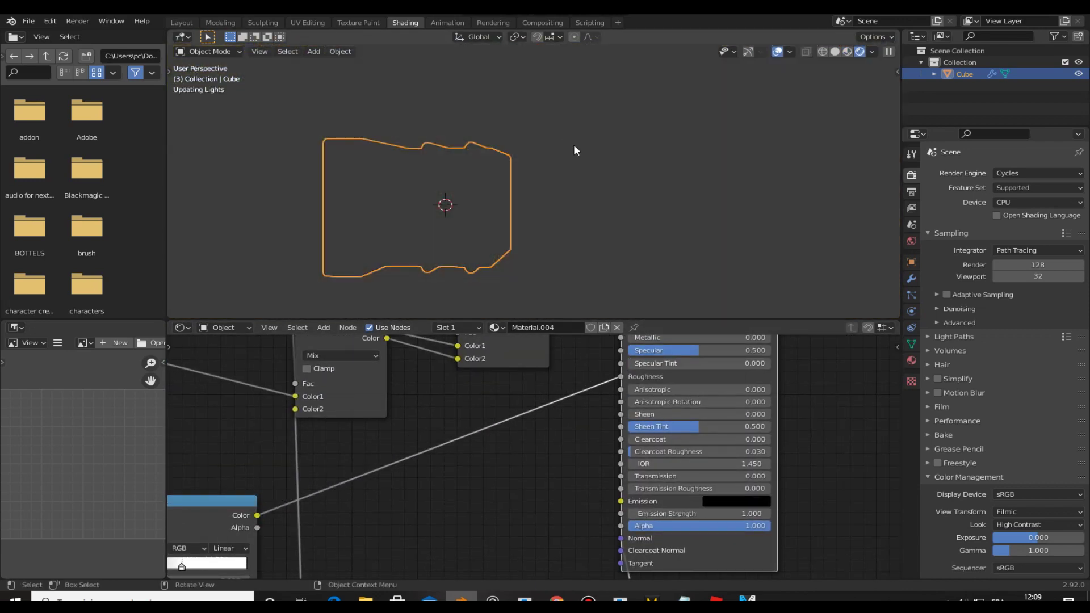
pyautogui.moveTo(573, 144); pyautogui.dragTo(441, 158, button='middle')
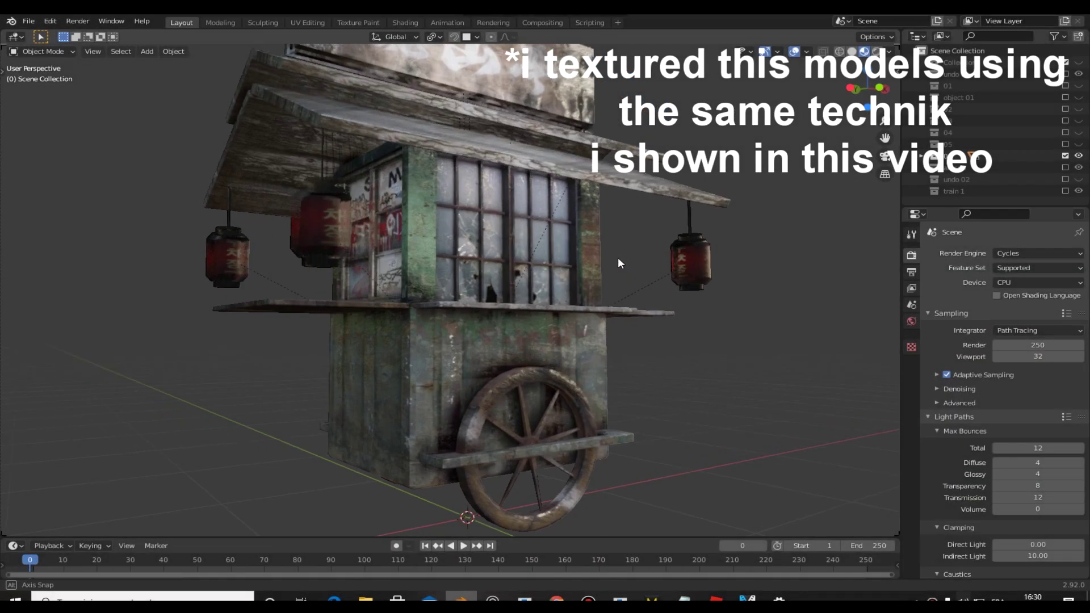
# Step: Orbit the finished textured cart to view it from the front
pyautogui.moveTo(567, 258); pyautogui.dragTo(394, 272, button='middle')
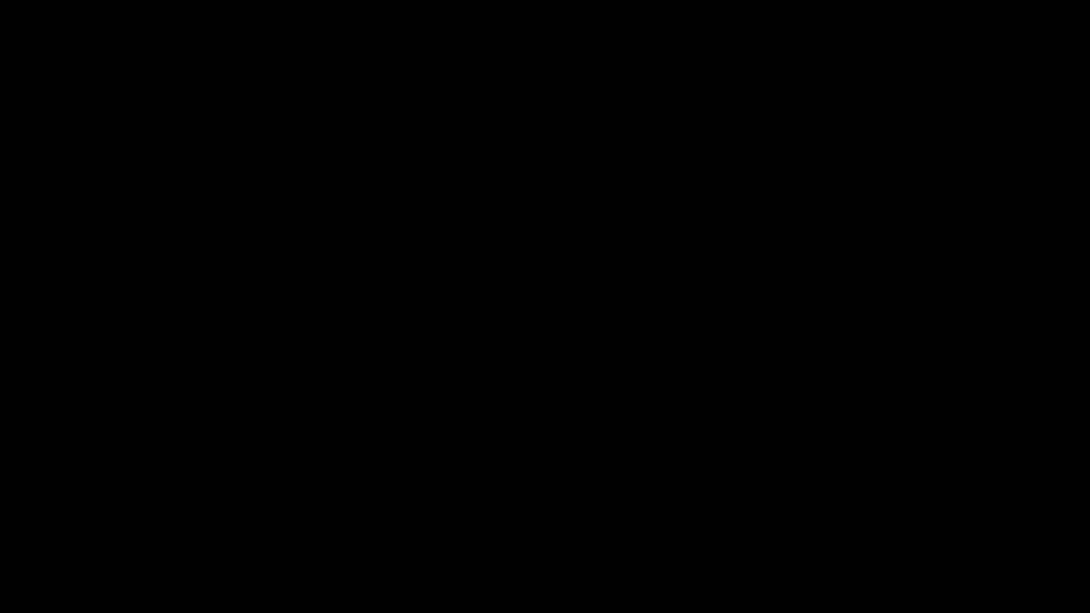